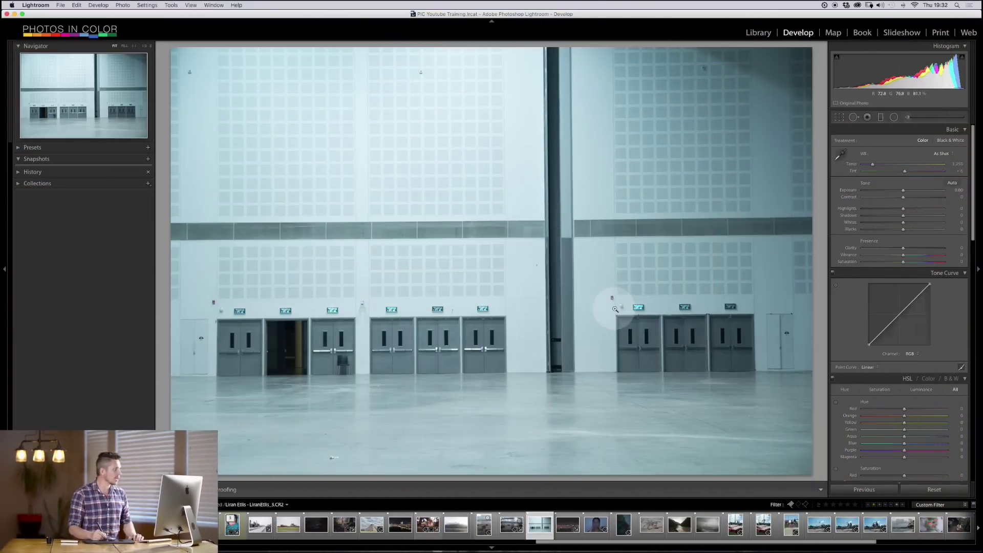
- Review the photo's metadata, then inspect the doorways and upper wall at 1:1 for noise
left_click(760, 35)
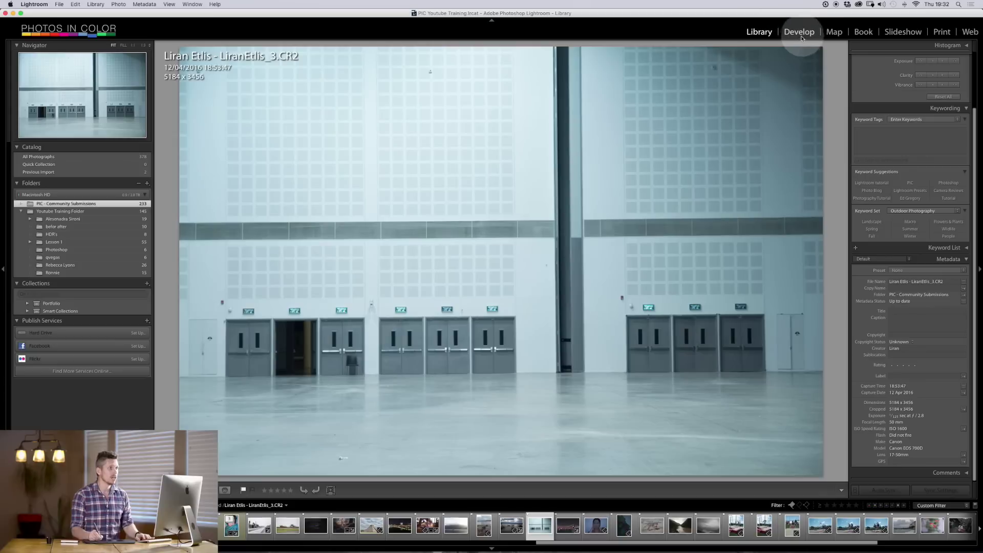
left_click(800, 32)
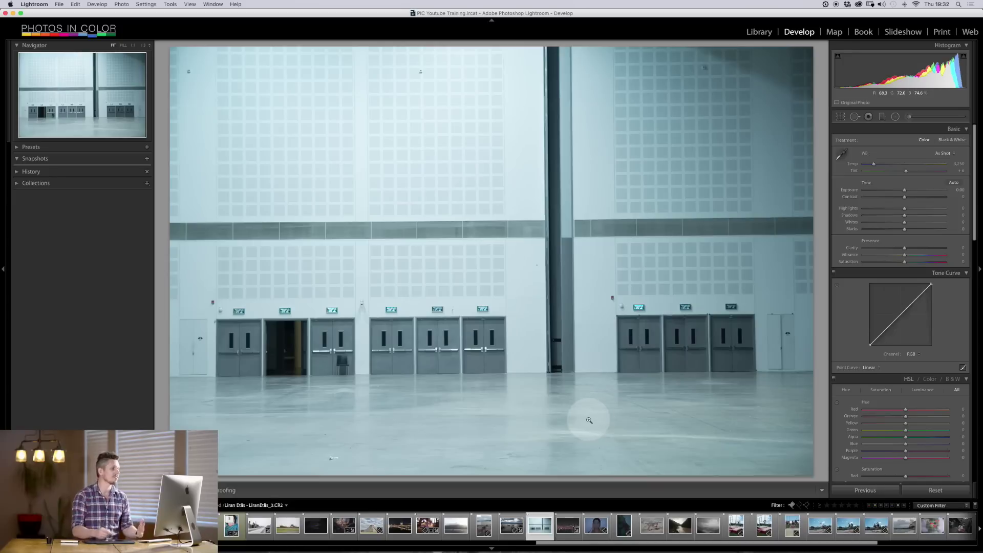
left_click(284, 351)
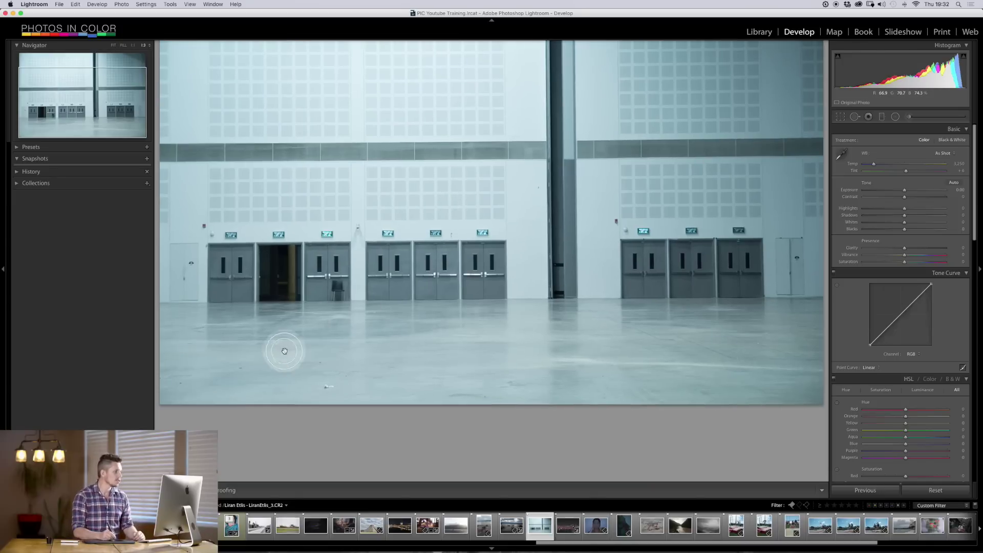
left_click(132, 47)
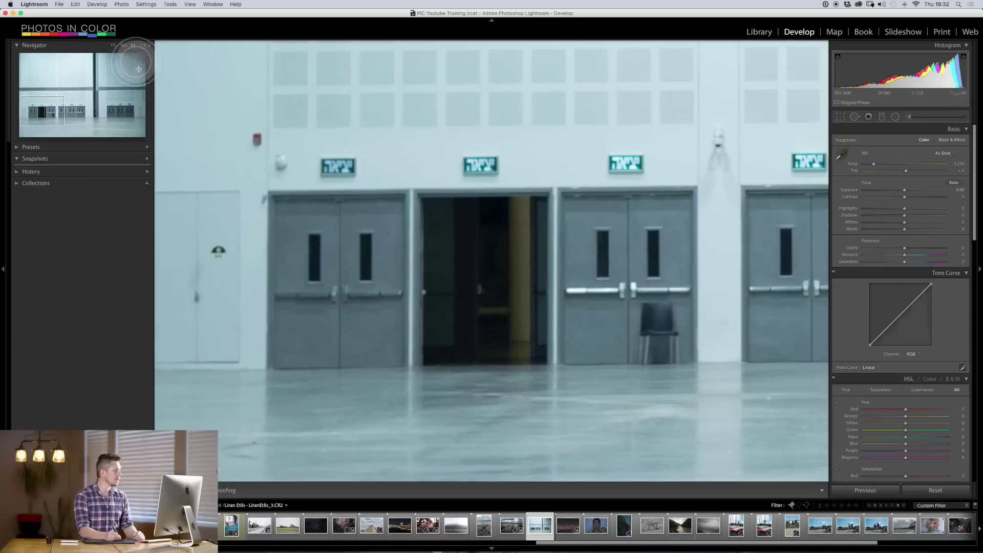
left_click_drag(430, 274, 347, 311)
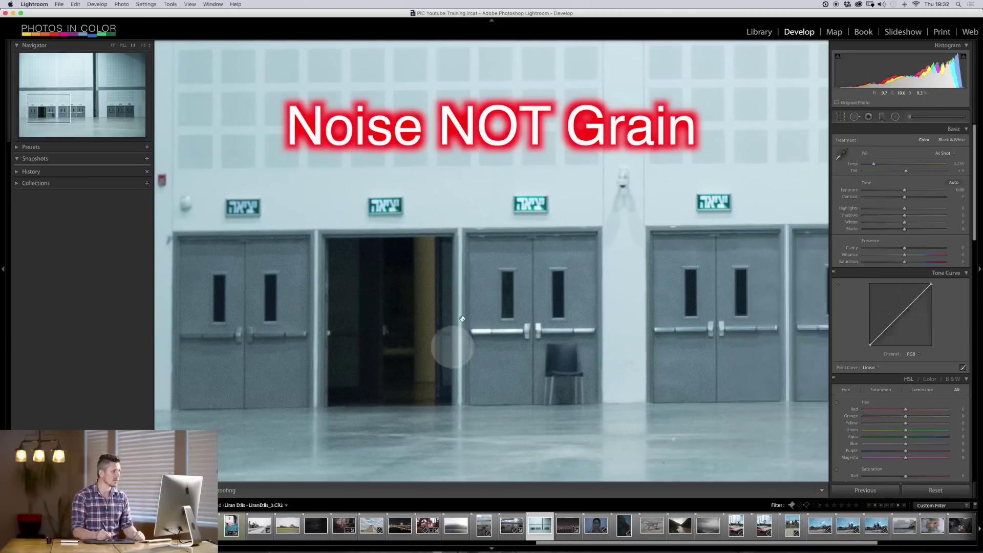
left_click_drag(485, 186, 481, 240)
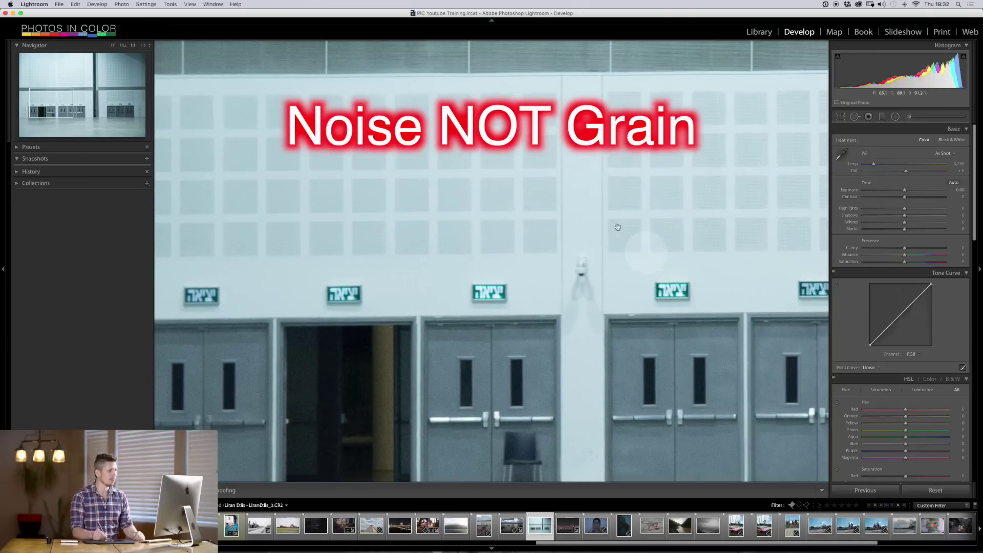
mouse_move(531, 174)
left_mouse_down()
mouse_move(523, 222)
mouse_move(531, 280)
mouse_move(533, 193)
left_mouse_up()
- Return to the full view and sample the white walls for Custom white balance (Temp 4,000, Tint +27)
left_click(533, 206)
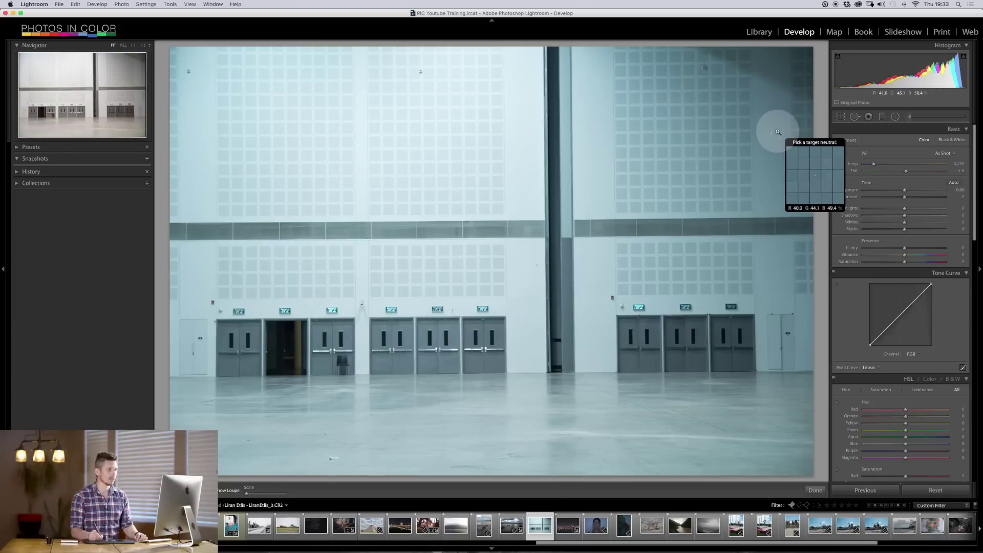
left_click(779, 216)
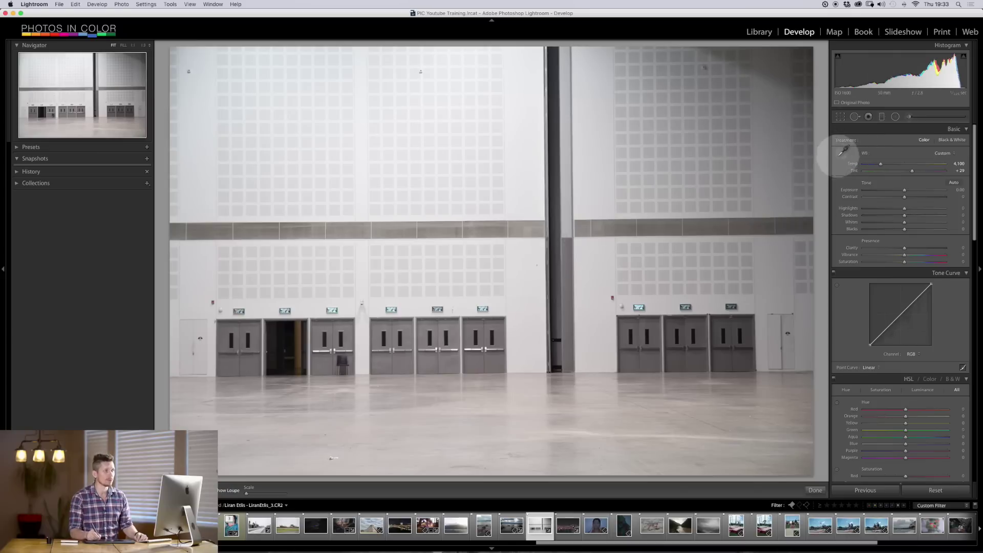
left_click(773, 130)
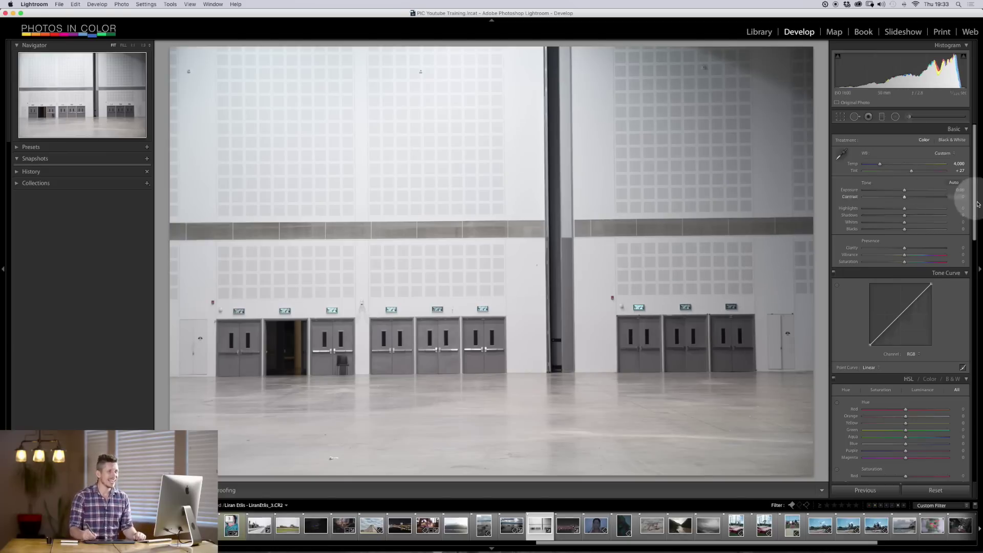
- Apply Upright Full in Lens Corrections so the hall's walls and doors stand level
left_click_drag(974, 210, 977, 394)
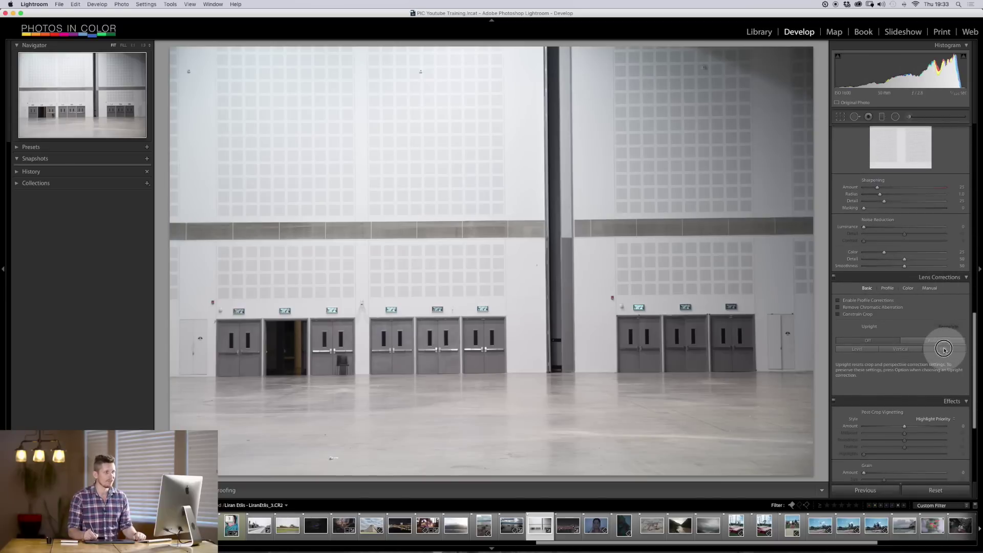
left_click(943, 354)
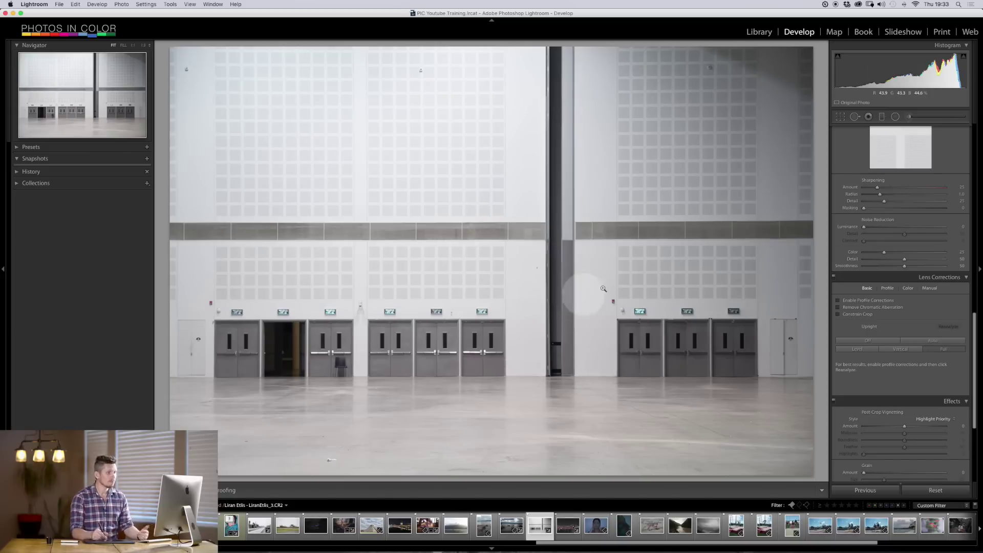
scroll(969, 318, "up", 15)
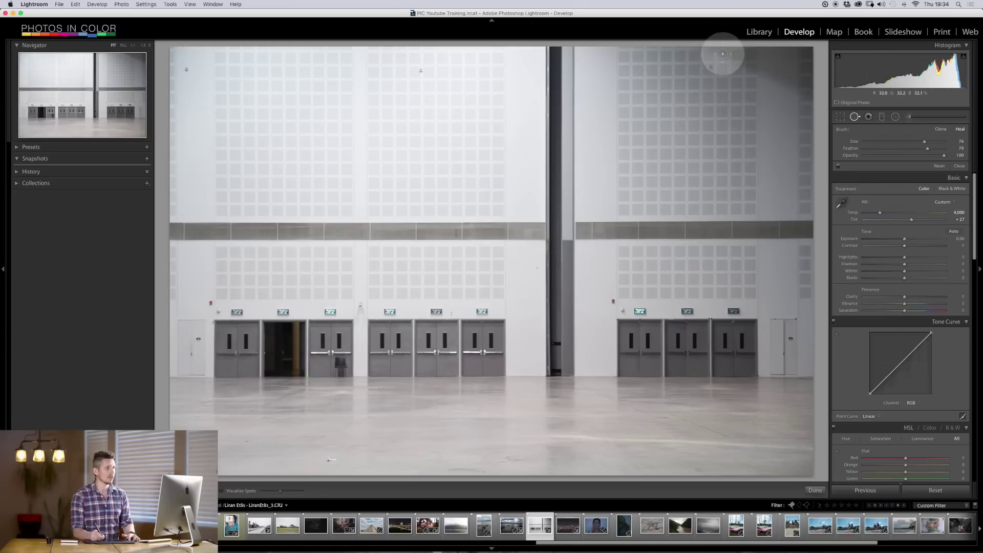
- Paint a heal over the dark top-right corner along the top and right edges, nudging it right
left_click_drag(715, 47, 728, 53)
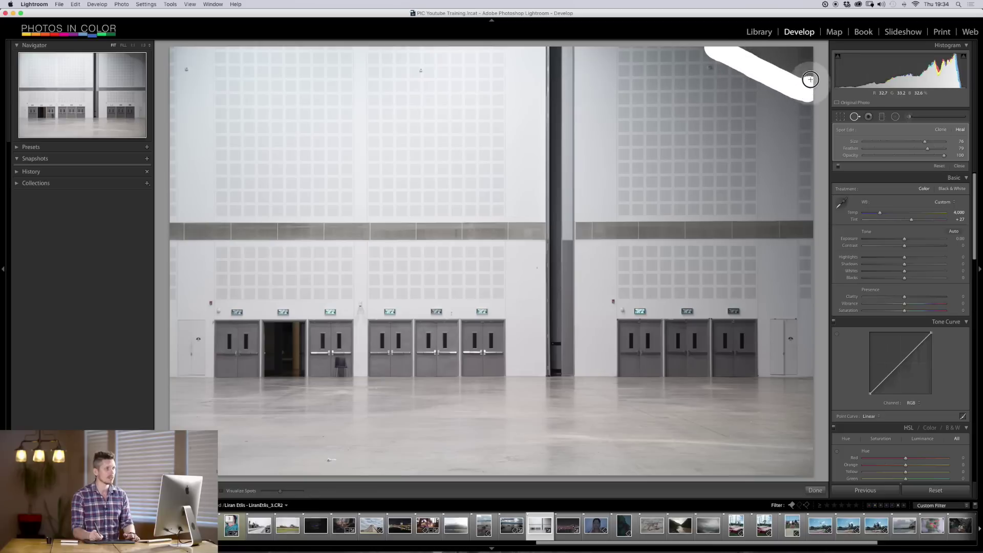
left_click_drag(812, 46, 757, 45)
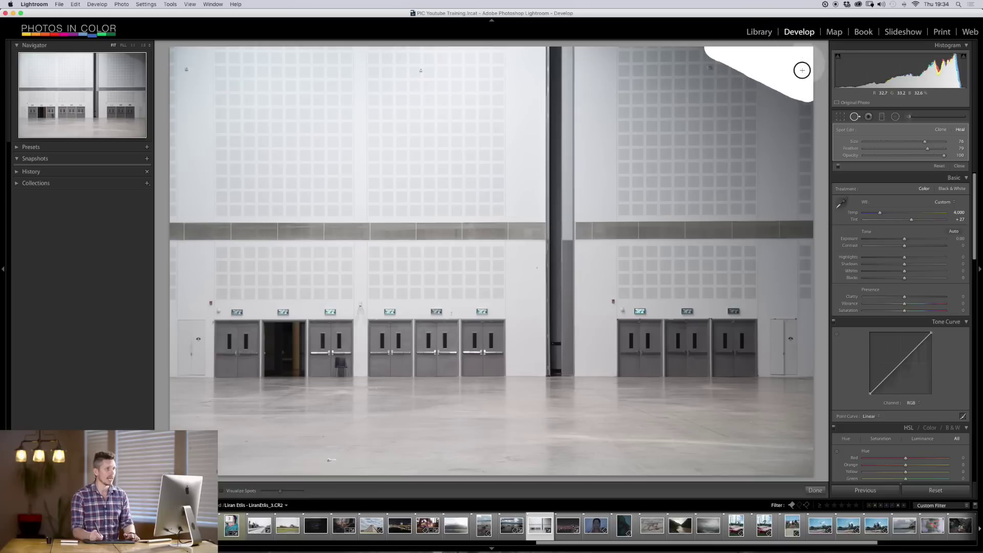
left_click_drag(802, 70, 804, 71)
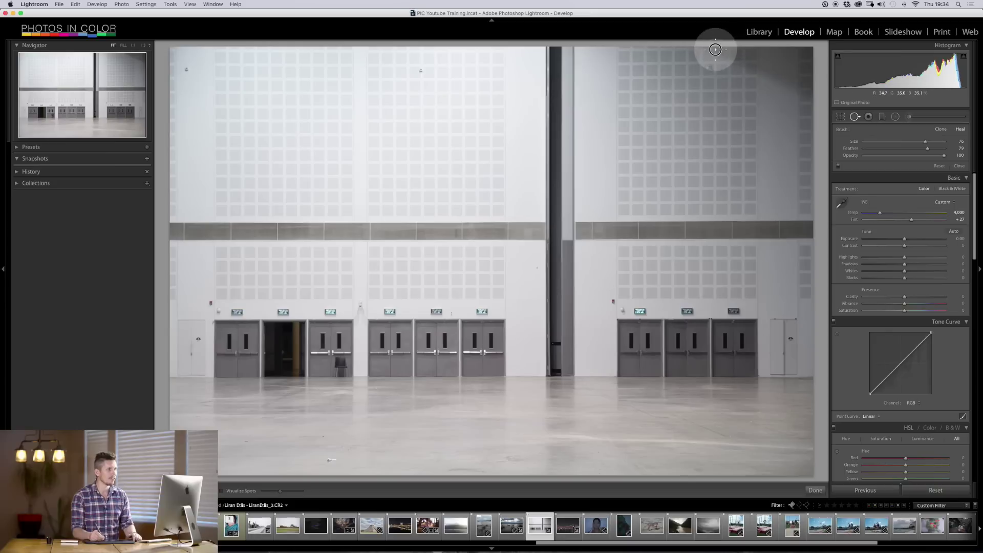
left_click_drag(716, 50, 753, 70)
mouse_move(815, 102)
left_mouse_down()
mouse_move(815, 44)
mouse_move(738, 42)
left_mouse_up()
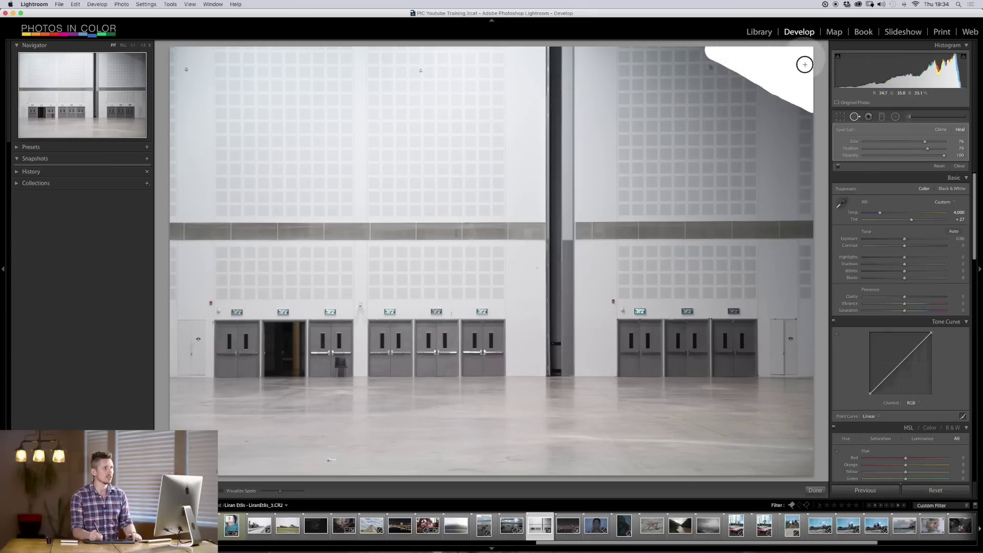
left_click_drag(804, 64, 840, 118)
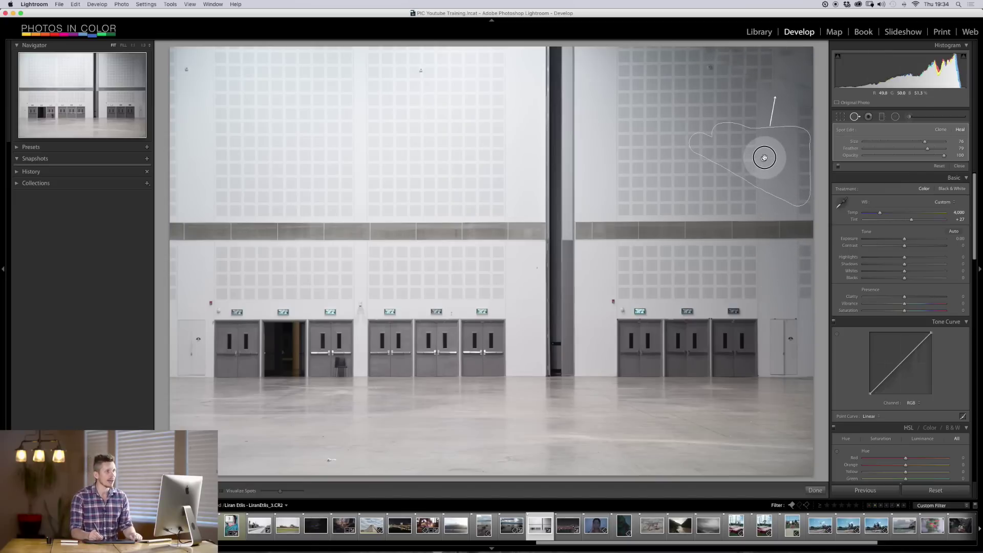
left_click_drag(766, 157, 778, 158)
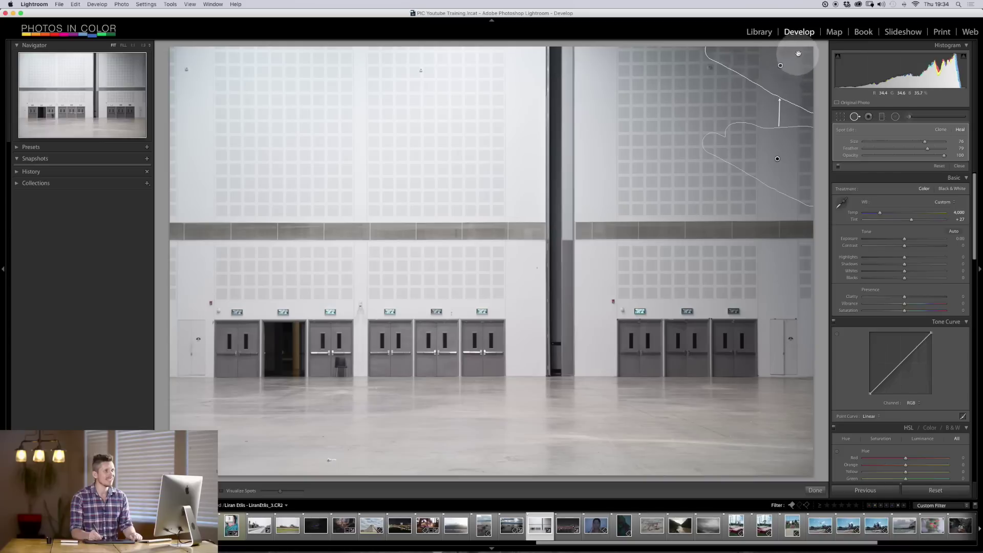
key("Escape")
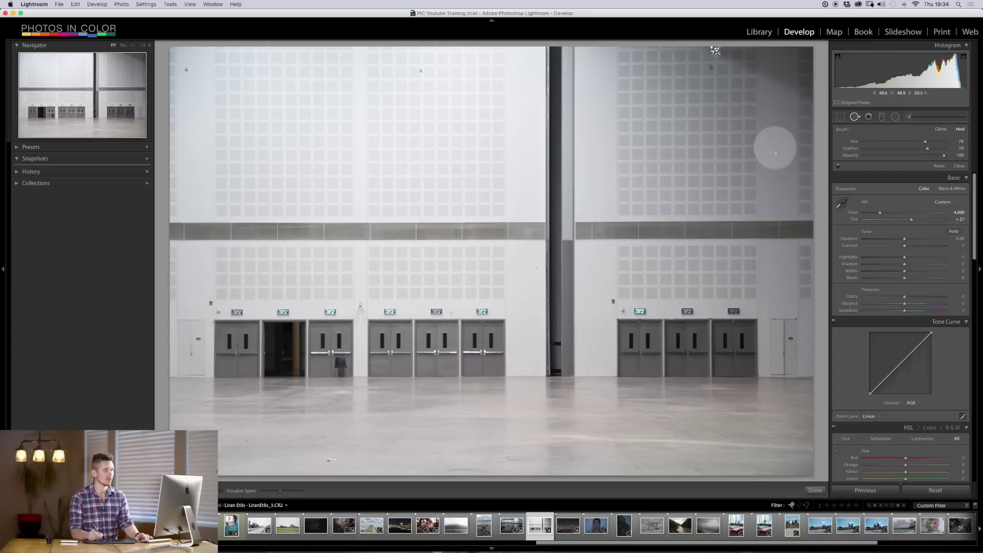
- Paint another heal on the upper-right wall, sourcing clean wall just above it
mouse_move(698, 48)
left_mouse_down()
mouse_move(821, 108)
mouse_move(810, 52)
mouse_move(811, 74)
mouse_move(791, 55)
mouse_move(748, 54)
mouse_move(797, 53)
mouse_move(818, 90)
mouse_move(740, 40)
left_mouse_up()
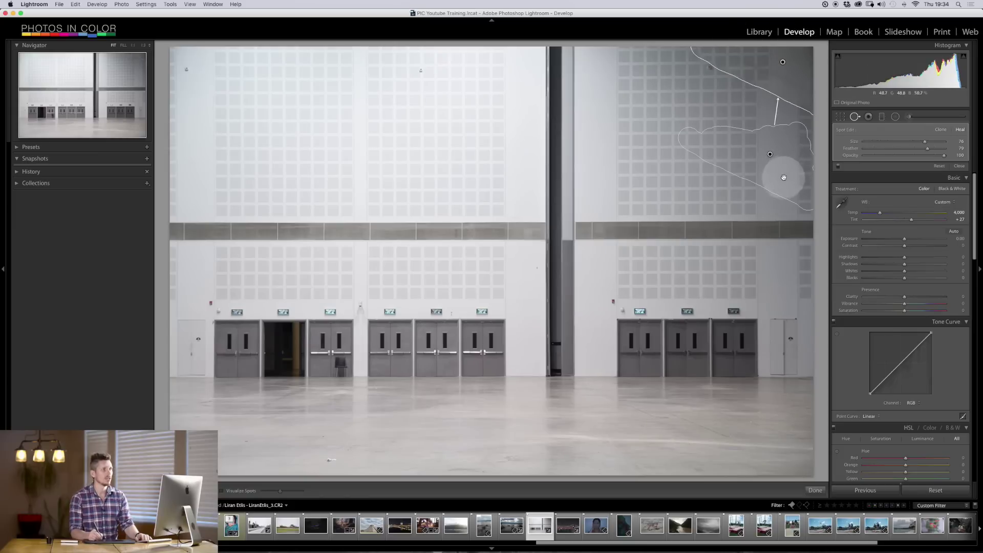
left_click_drag(771, 155, 774, 156)
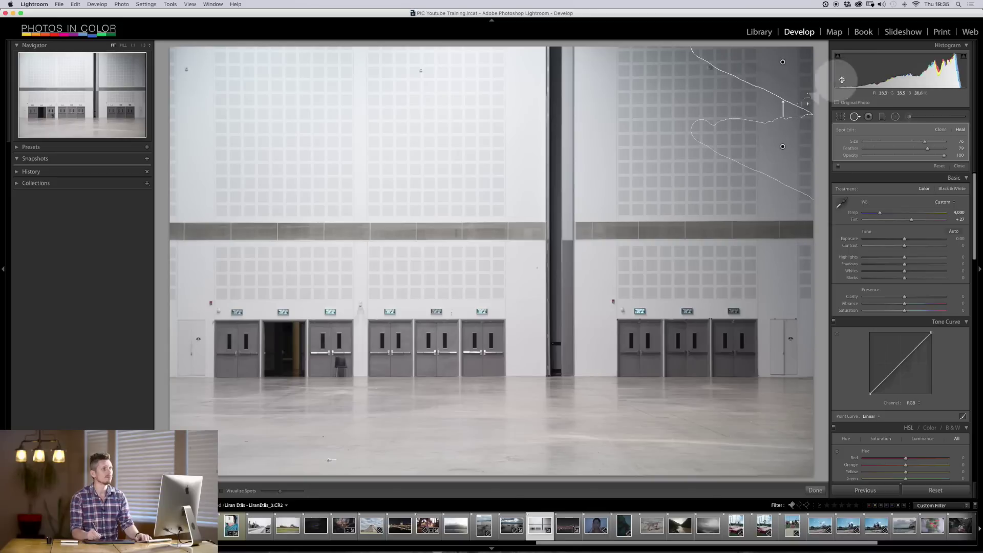
key("q")
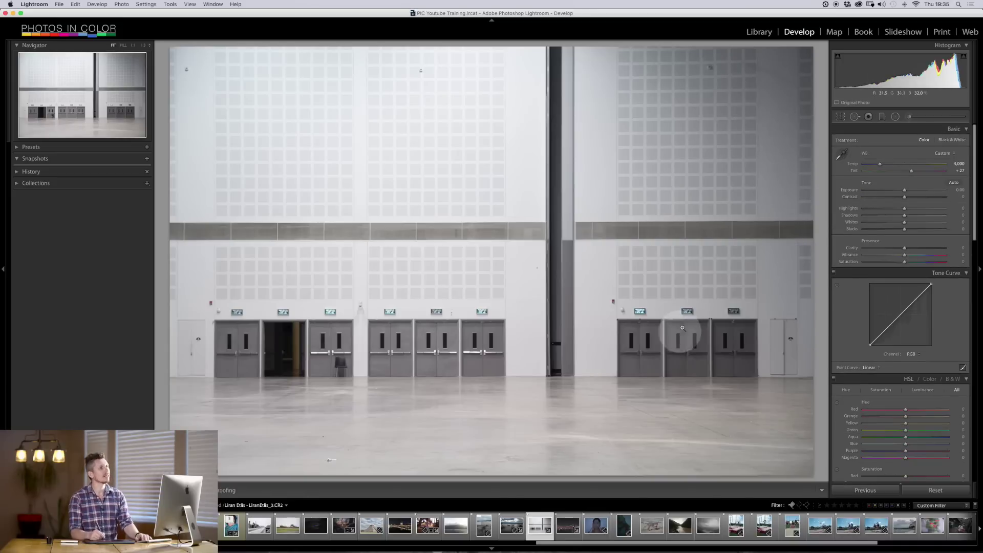
left_click(855, 117)
- Heal the darker upper-right wall patch from a cleaner wall source and finish healing
mouse_move(783, 107)
left_mouse_down()
mouse_move(795, 86)
mouse_move(733, 54)
mouse_move(764, 154)
mouse_move(779, 161)
left_mouse_up()
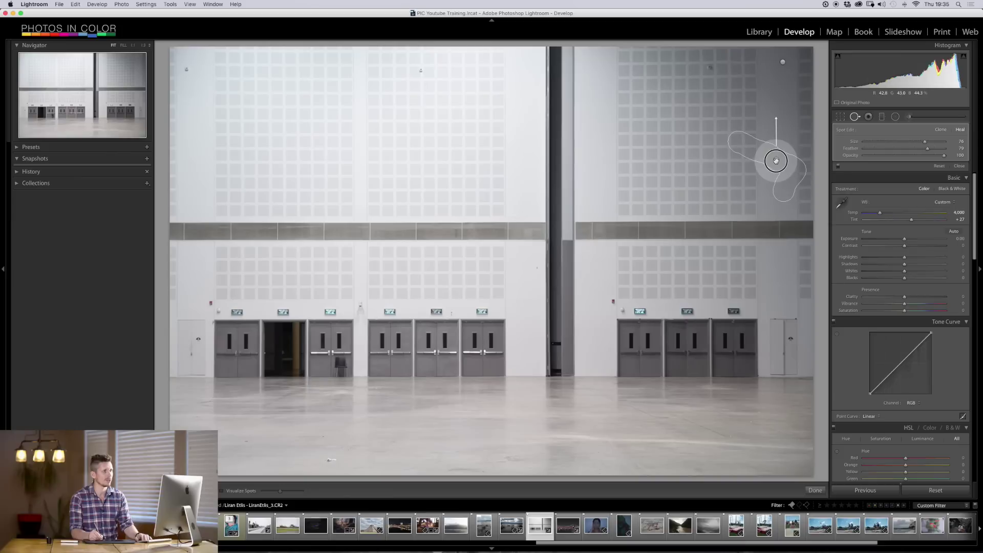
left_click_drag(775, 161, 776, 160)
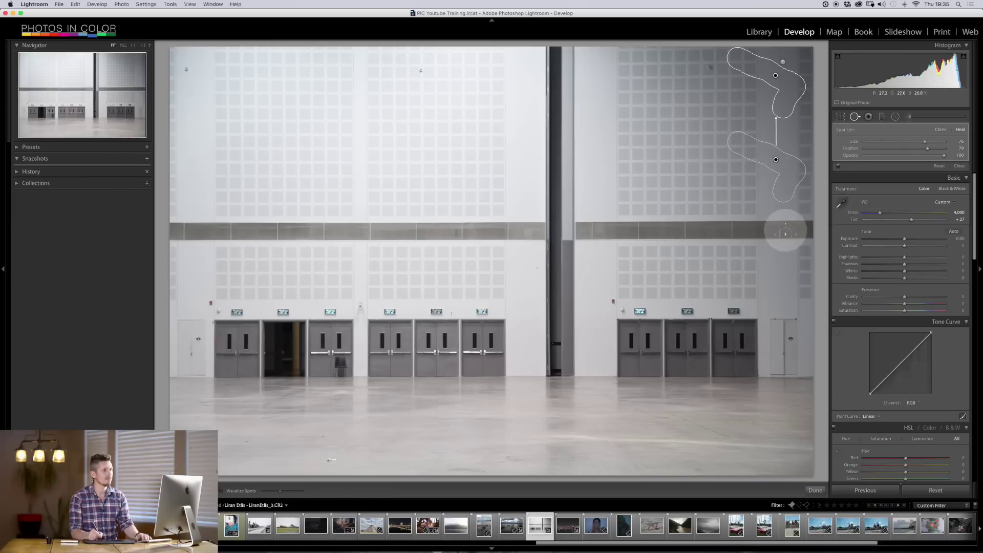
left_click(855, 117)
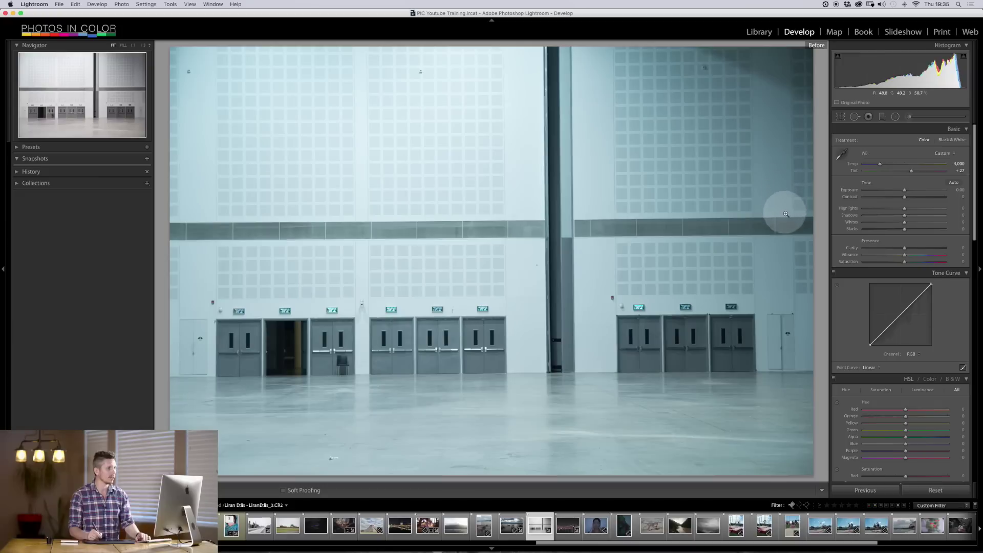
key("backslash")
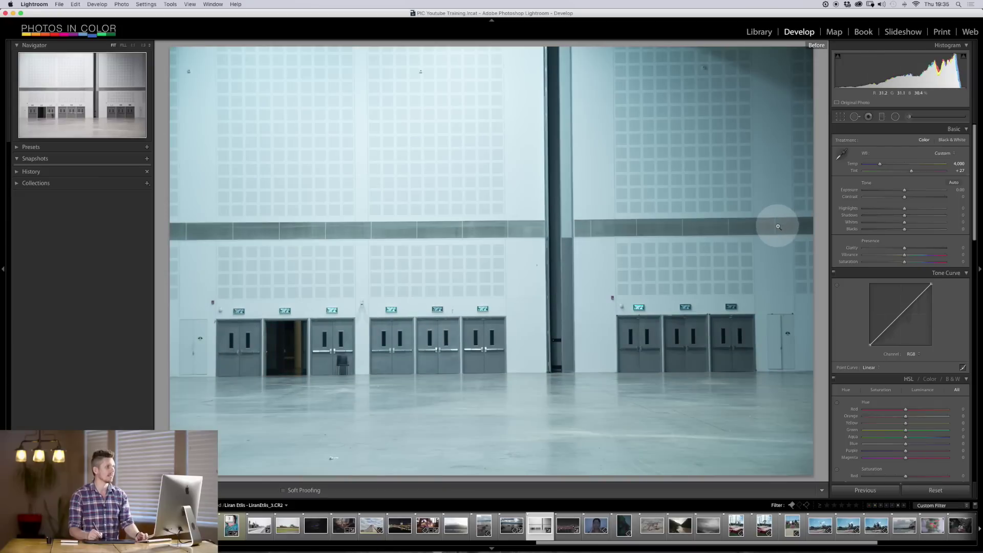
key("backslash")
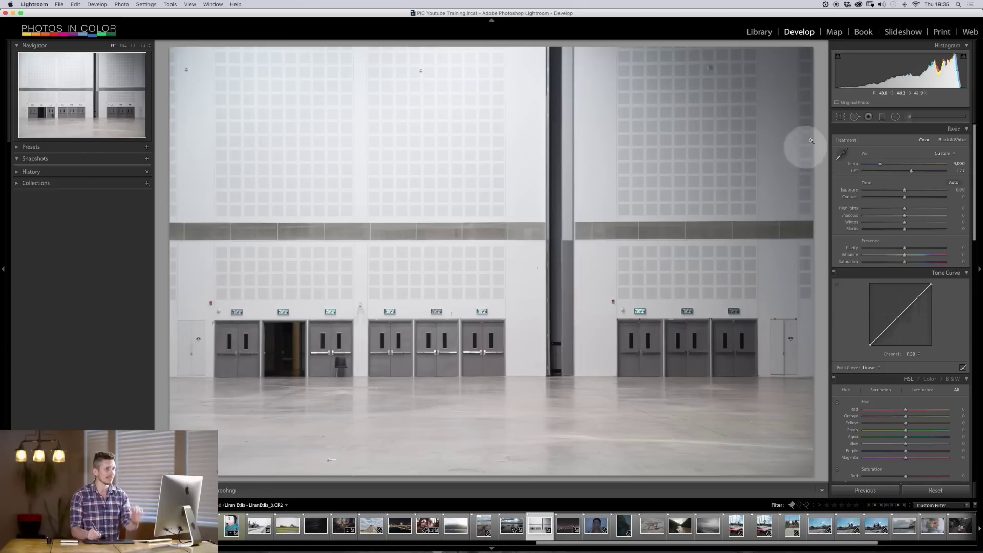
- Heal dark specks on the upper-right wall and near the top of the left wall
left_click(854, 118)
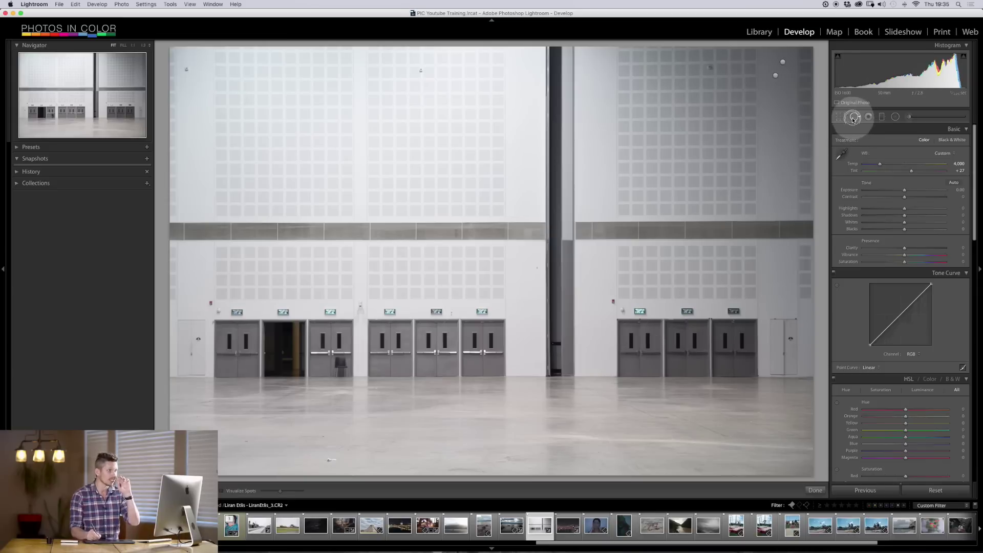
left_click(710, 67)
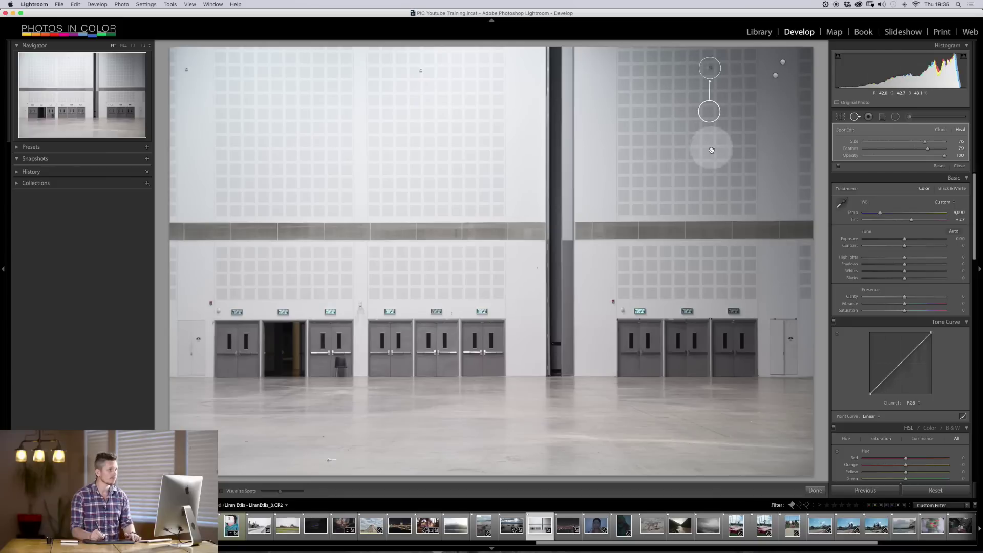
mouse_move(711, 142)
left_mouse_down()
mouse_move(716, 185)
mouse_move(708, 103)
mouse_move(709, 112)
left_mouse_up()
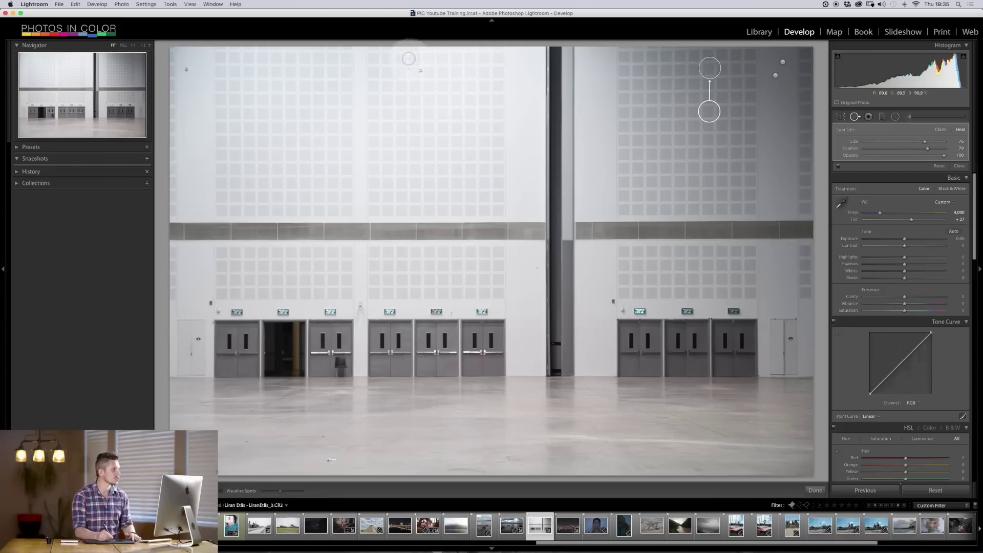
left_click(420, 71)
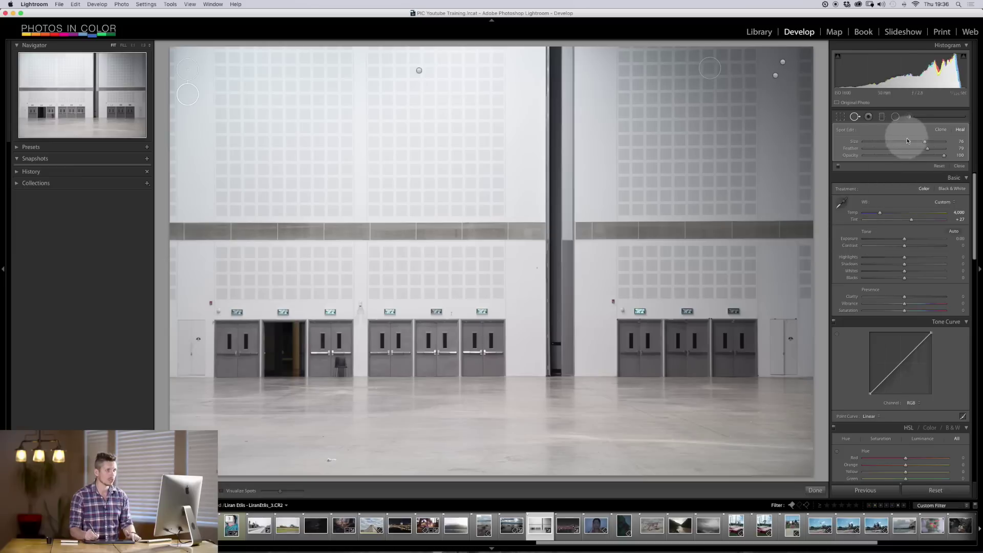
- Lower heal Feather to 33 and heal away the small red marks beside the doors
left_click_drag(894, 149, 891, 148)
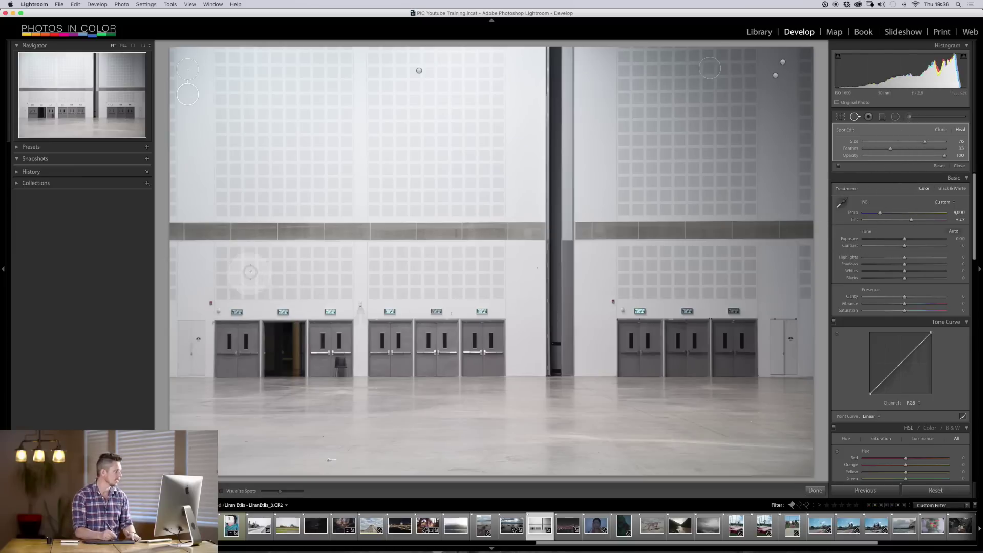
left_click(207, 303)
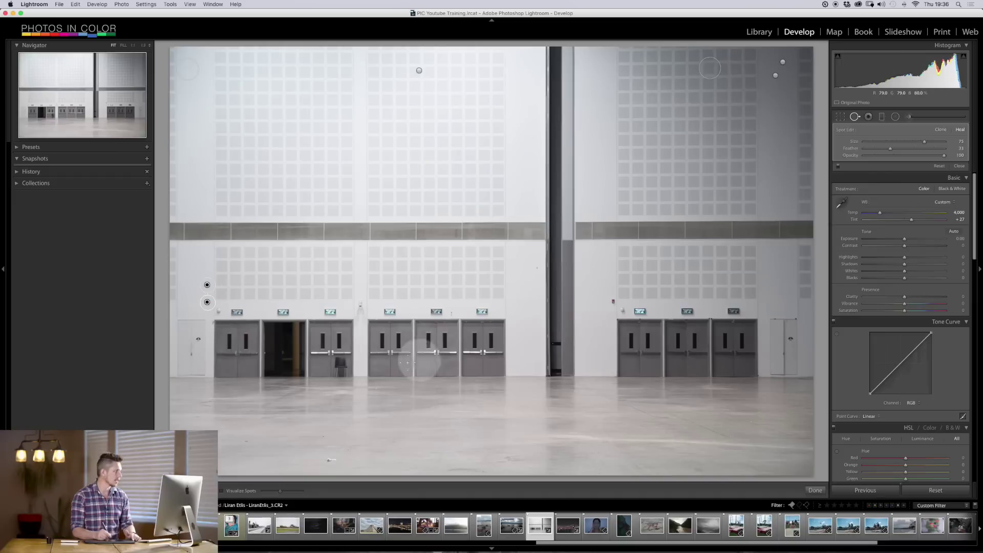
left_click(613, 301)
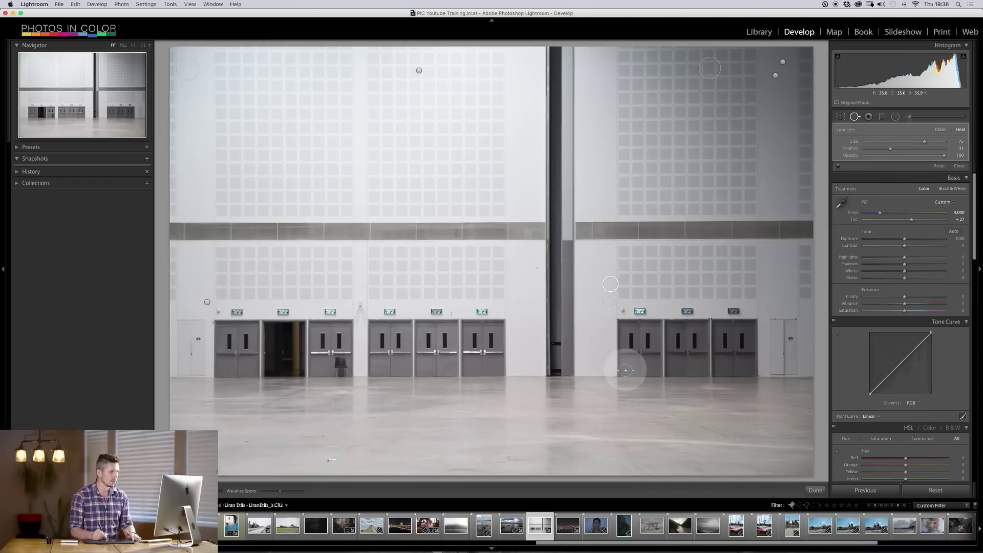
left_click(854, 118)
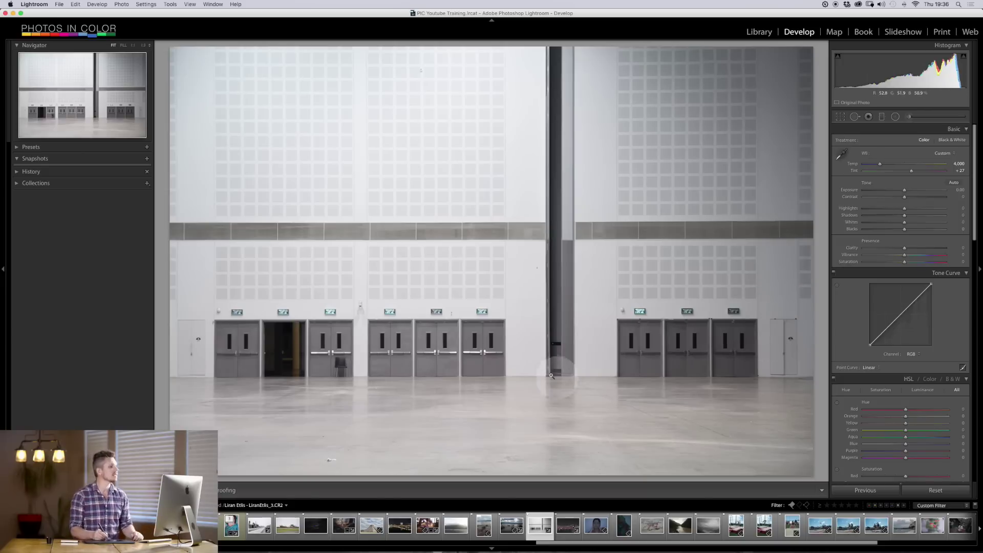
- Delete the upper-wall heal spot and place a new one in its place
left_click(855, 148)
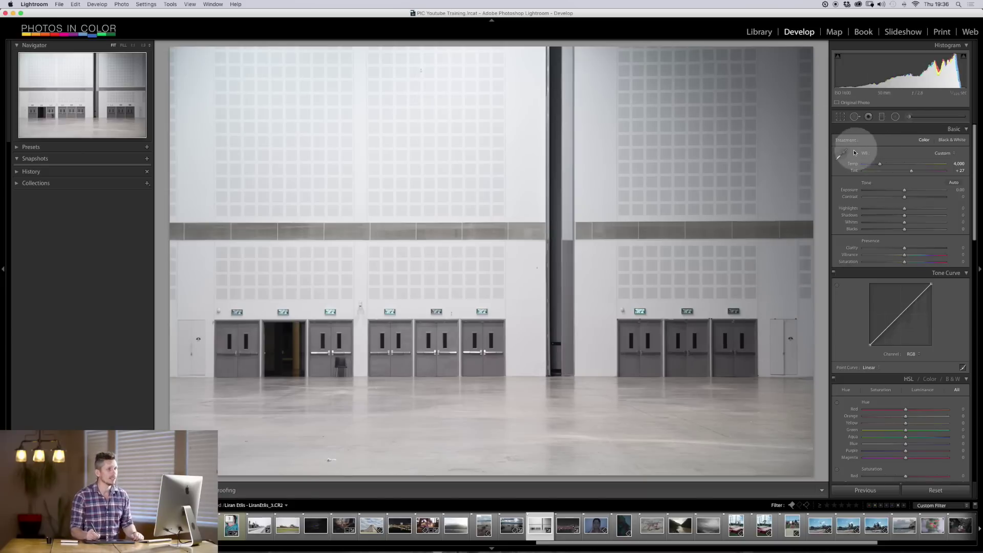
left_click(855, 116)
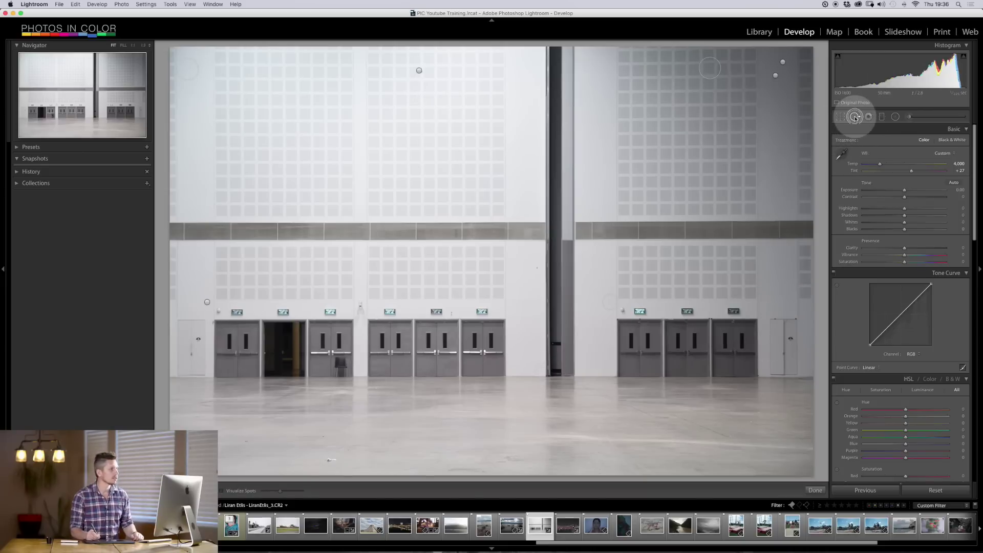
left_click(417, 69)
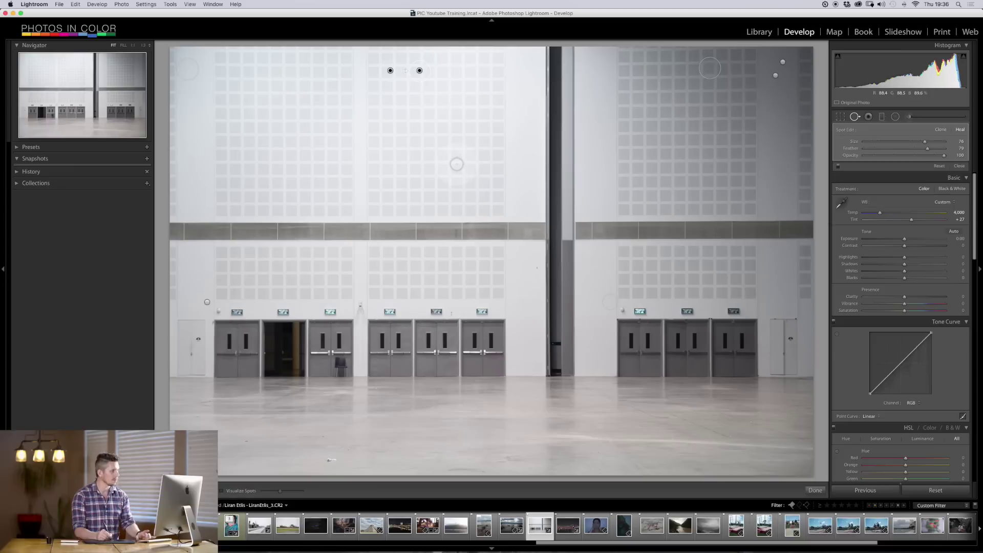
key("Delete")
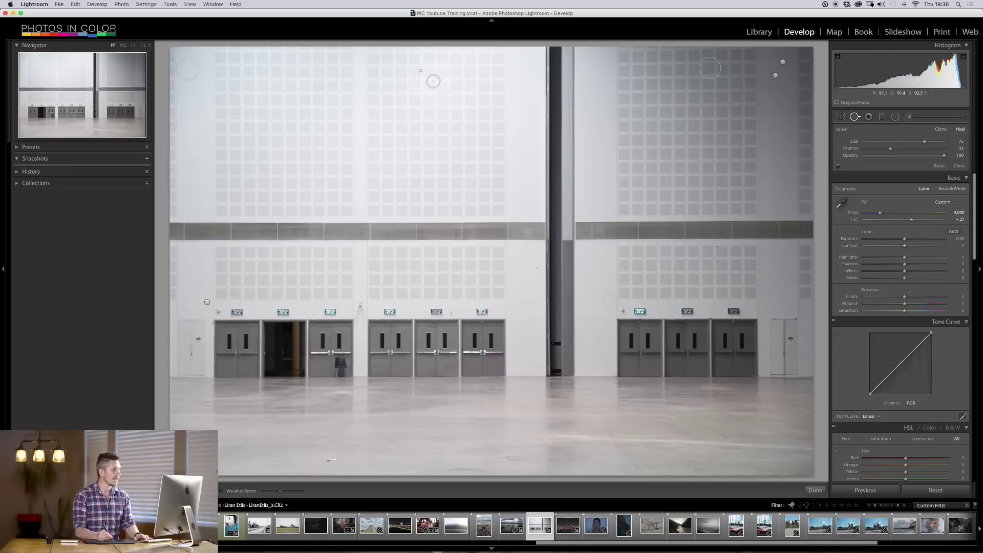
left_click(421, 70)
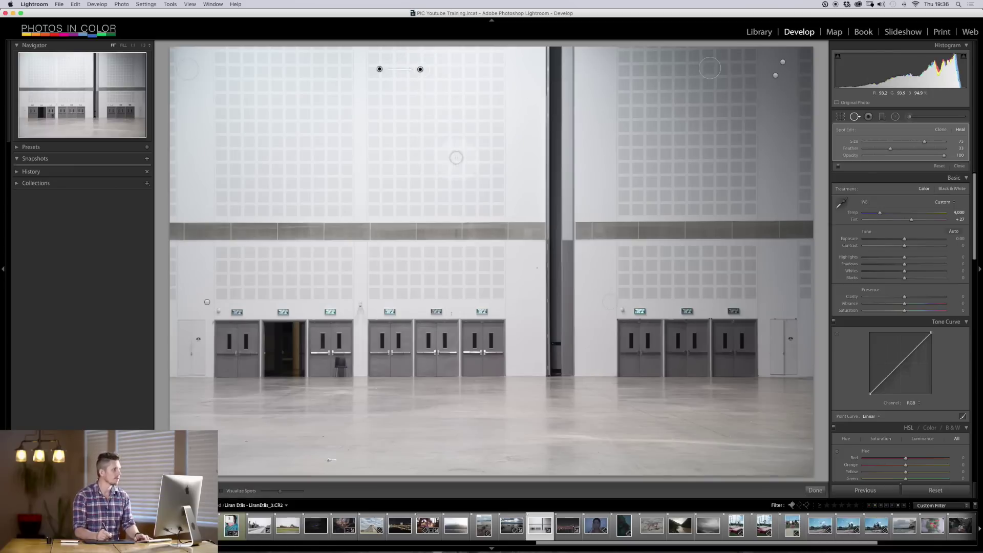
left_click(854, 116)
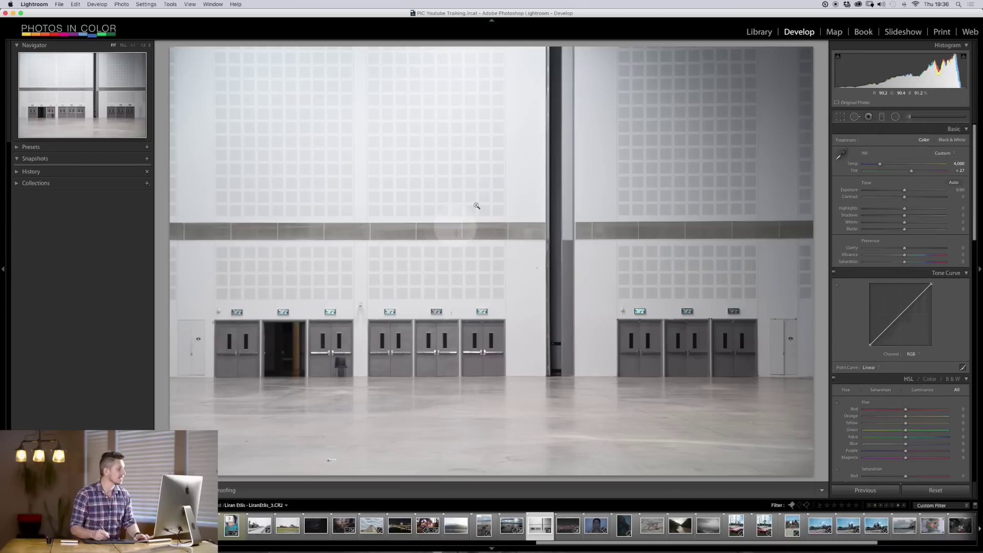
- Cancel the accidental photo delete and check the exit signs at 1:1 before fitting the view
key("BackSpace")
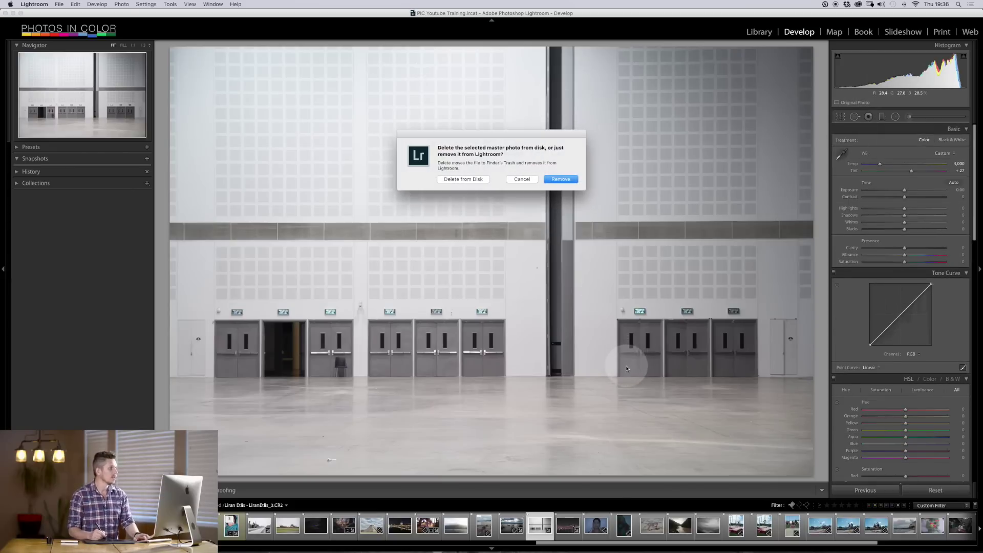
left_click(521, 179)
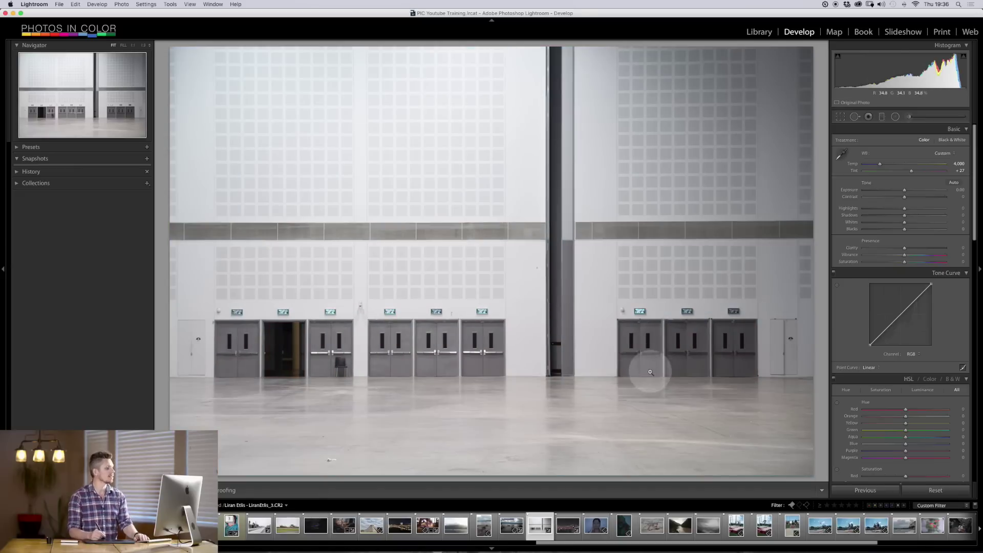
left_click(391, 314)
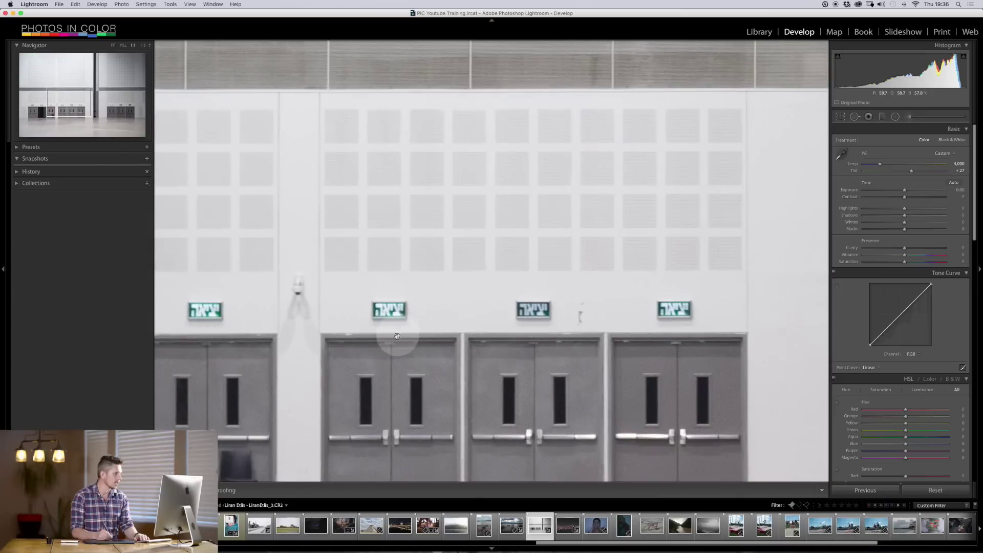
left_click_drag(397, 336, 583, 307)
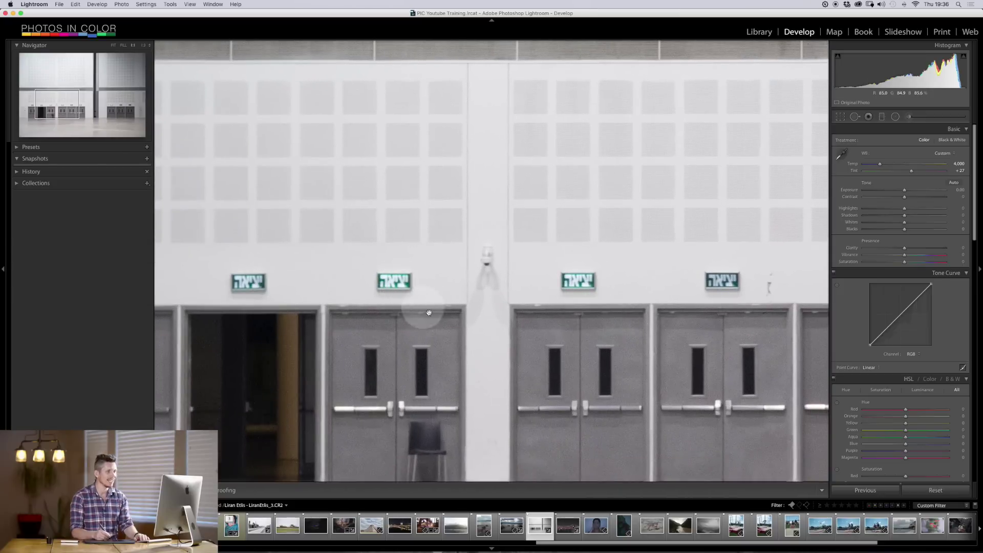
left_click(640, 289)
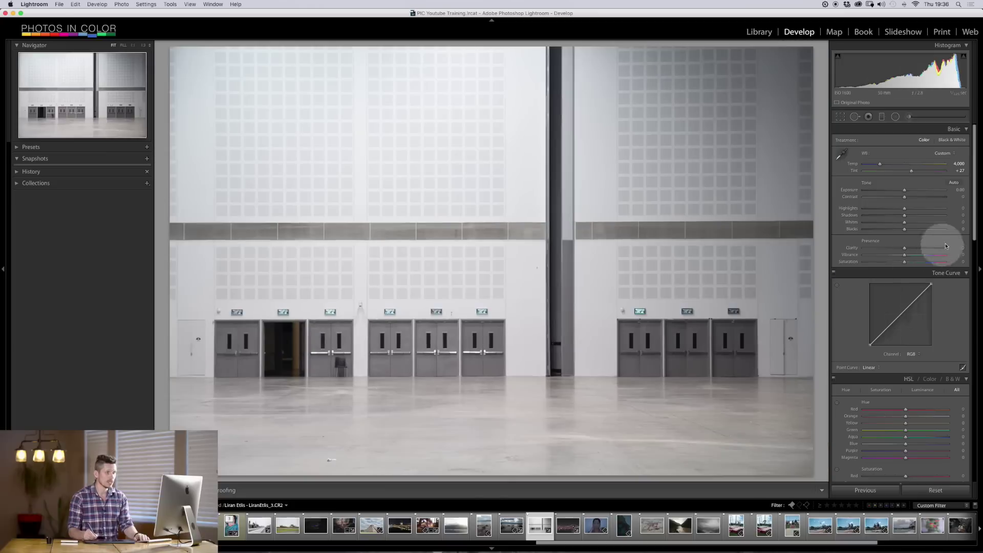
- In HSL, lighten greens, aquas and blues and cut Red, Orange, Yellow saturation to −78, −76, −73
left_click_drag(973, 225, 976, 305)
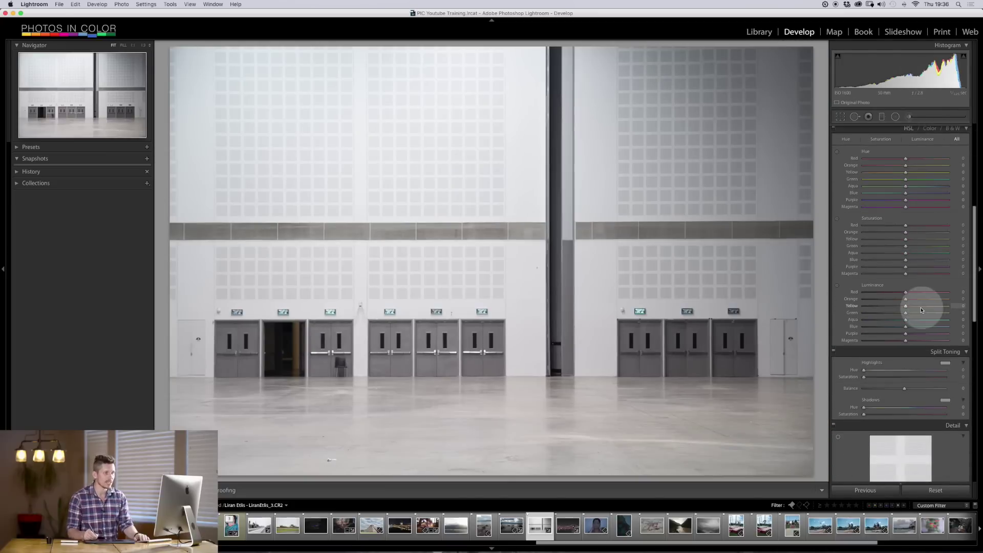
mouse_move(905, 312)
left_mouse_down()
mouse_move(952, 321)
mouse_move(911, 327)
mouse_move(910, 308)
left_mouse_up()
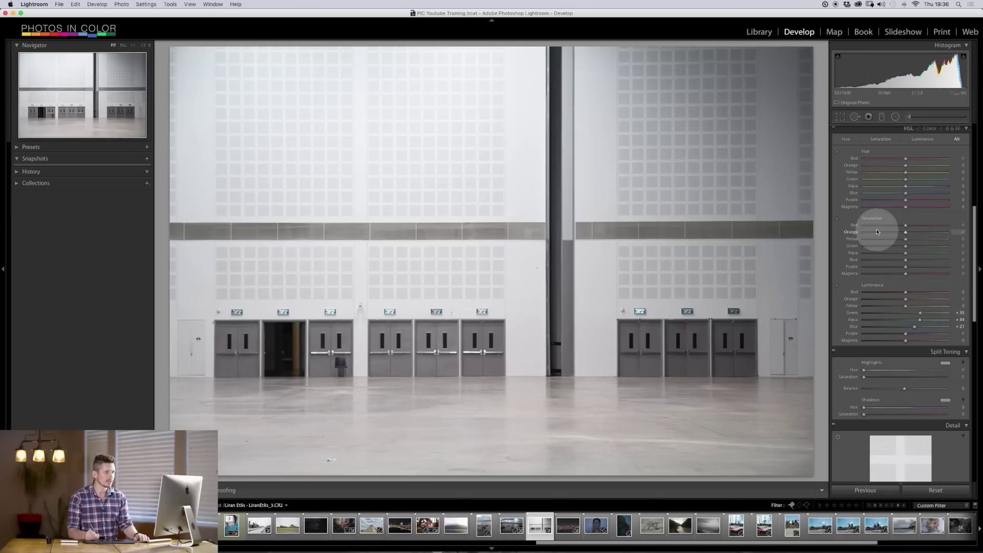
left_click_drag(874, 227, 923, 253)
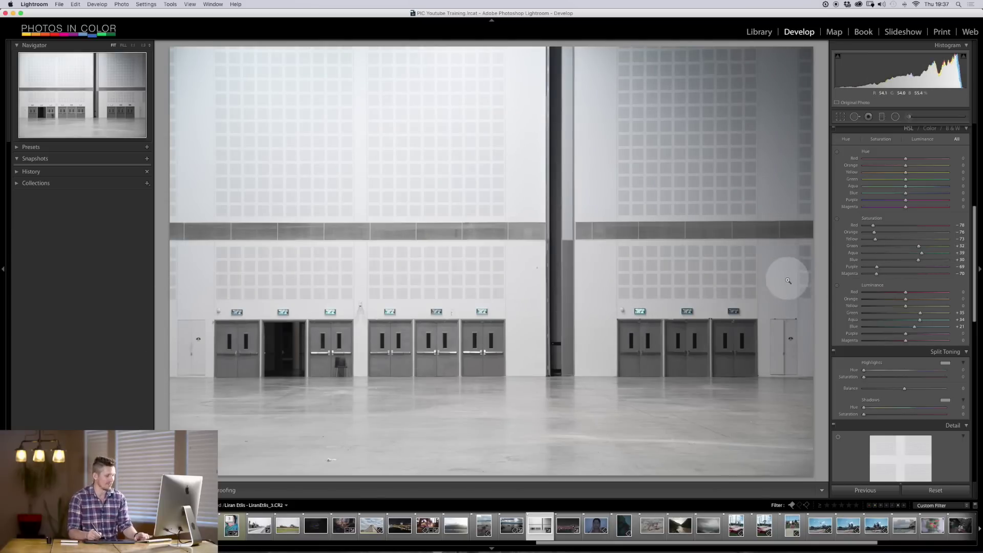
key("backslash")
key("backslash")
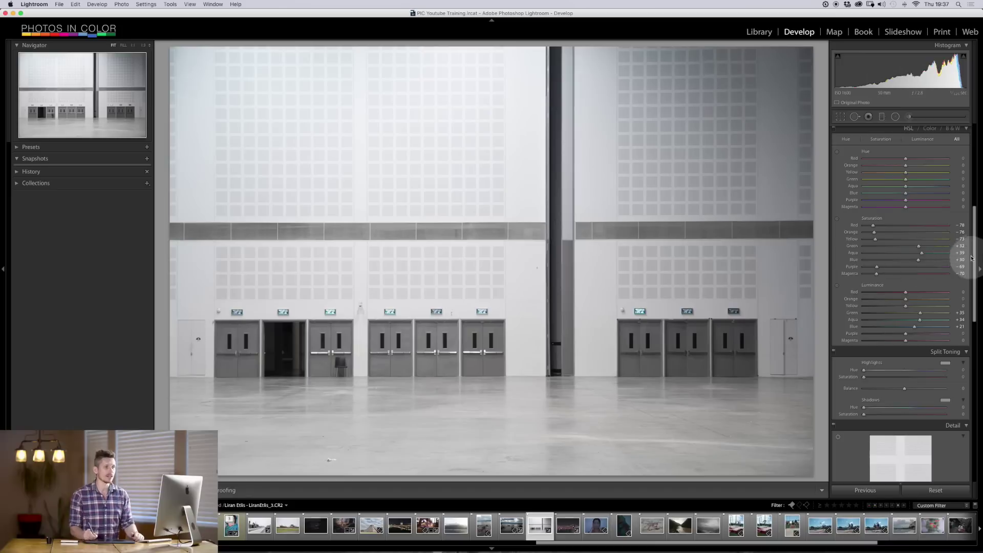
scroll(935, 267, "up", 5)
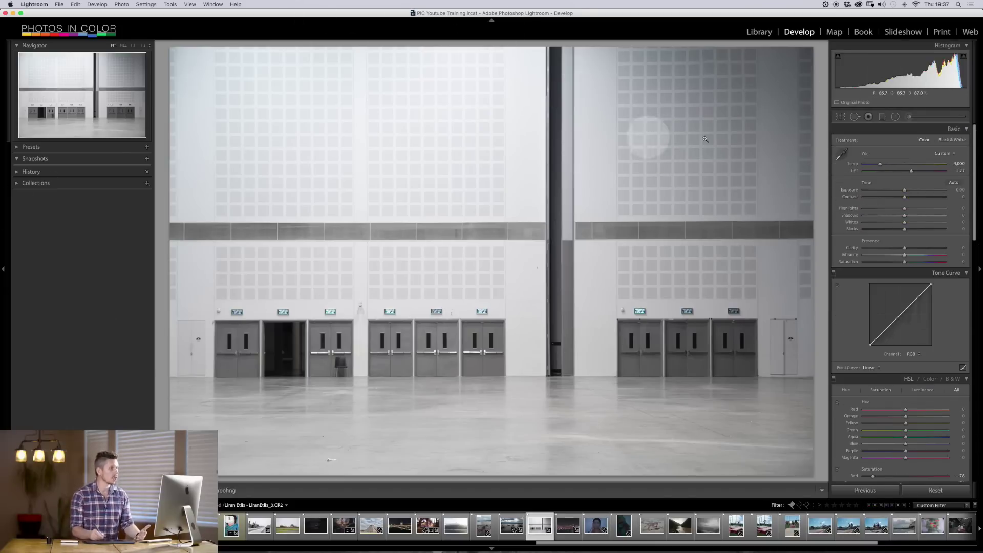
- Set Contrast −93, Clarity +23, Blacks −11, Shadows +59, Highlights −58, Whites +51, comparing before/after
left_click_drag(907, 199, 865, 200)
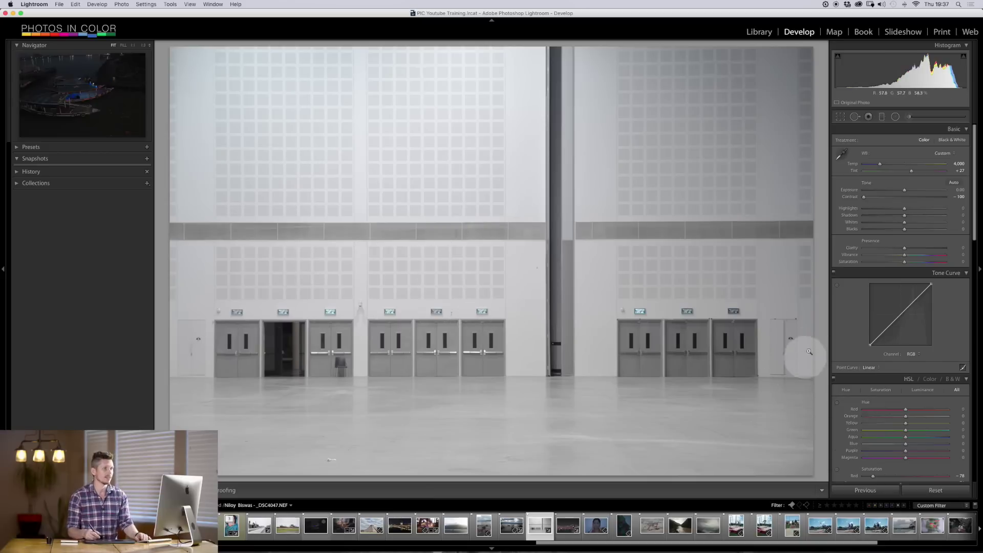
left_click_drag(866, 197, 866, 198)
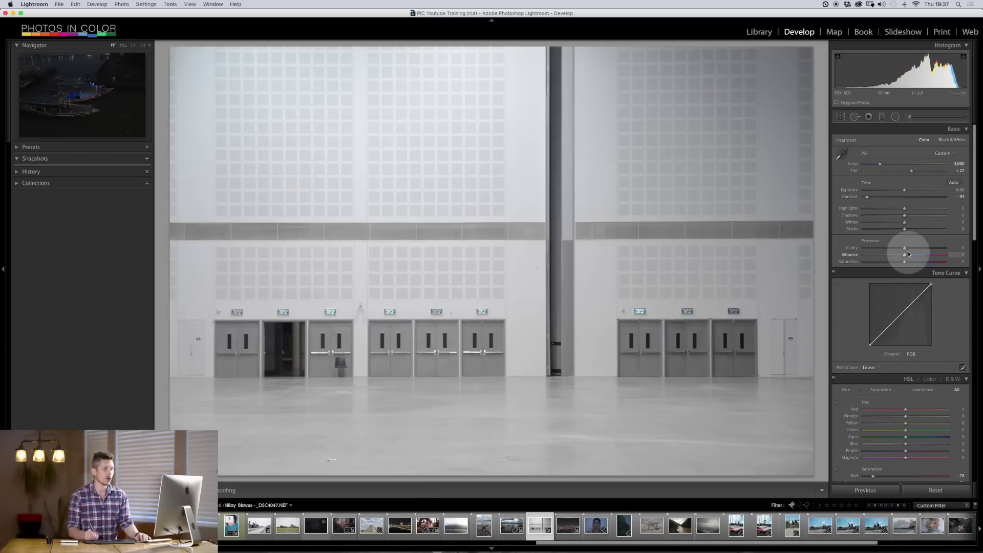
left_click_drag(905, 248, 915, 250)
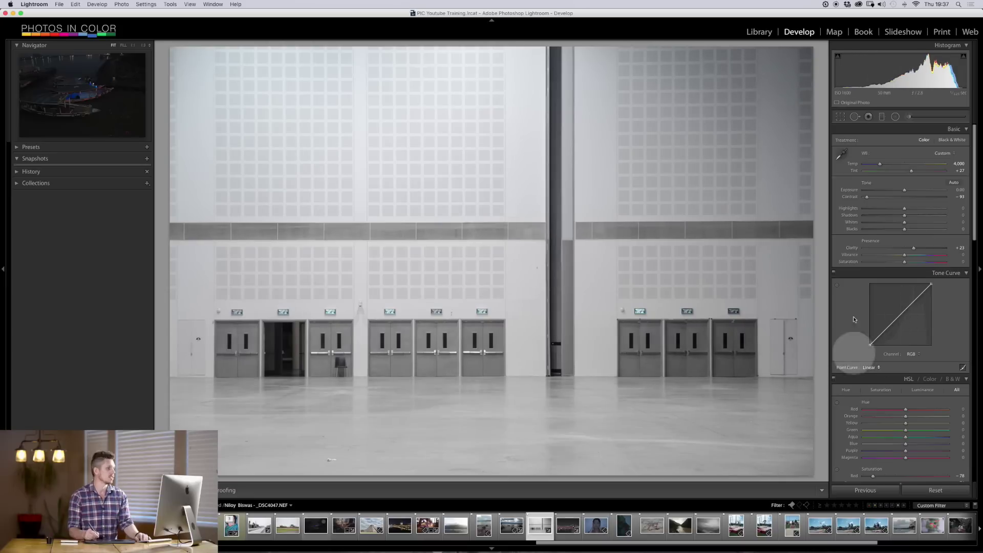
left_click_drag(905, 231, 920, 216)
left_click_drag(905, 209, 926, 221)
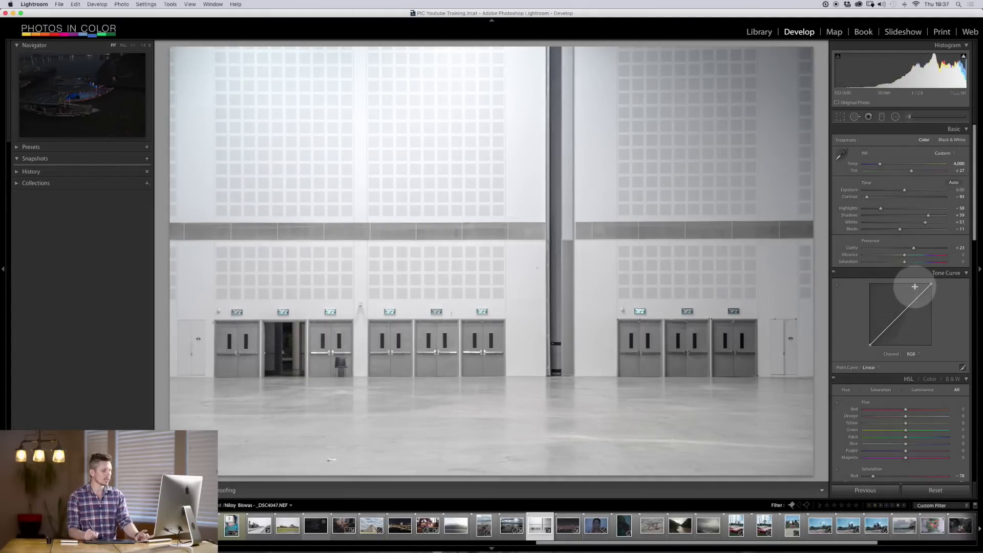
key("backslash")
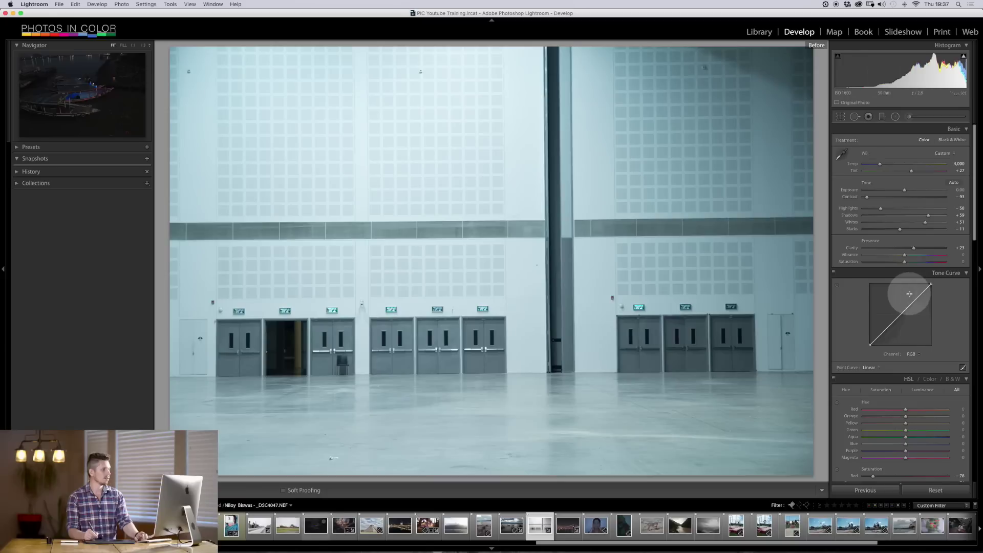
key("backslash")
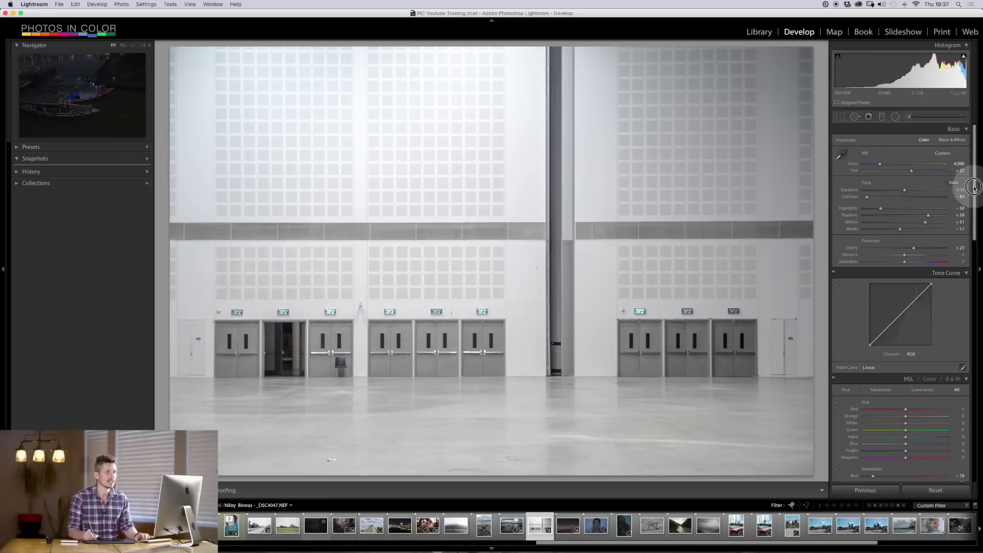
mouse_move(974, 187)
left_mouse_down()
mouse_move(980, 303)
mouse_move(975, 186)
left_mouse_up()
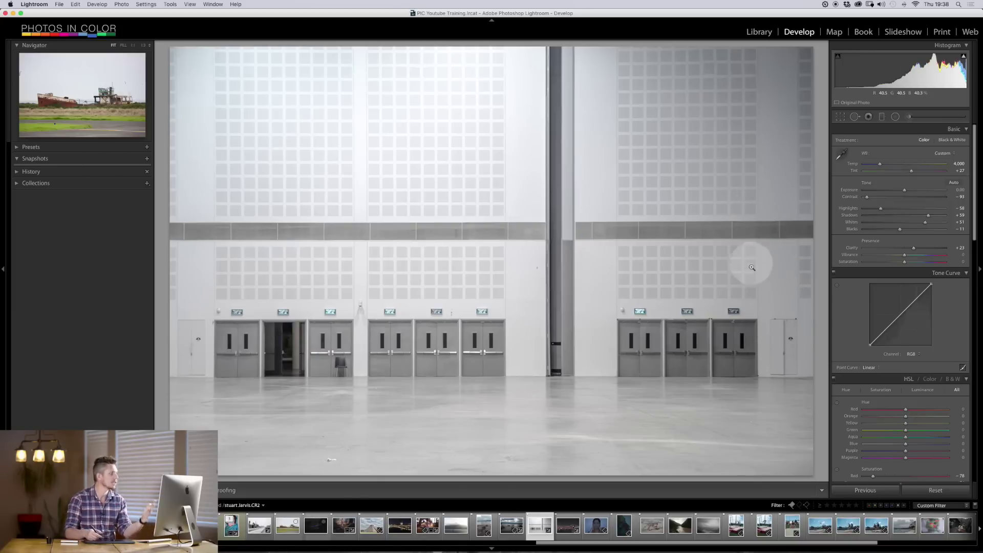
- Trim the crop's bottom edge to a wide frame along the grey doors and apply it
left_click(841, 116)
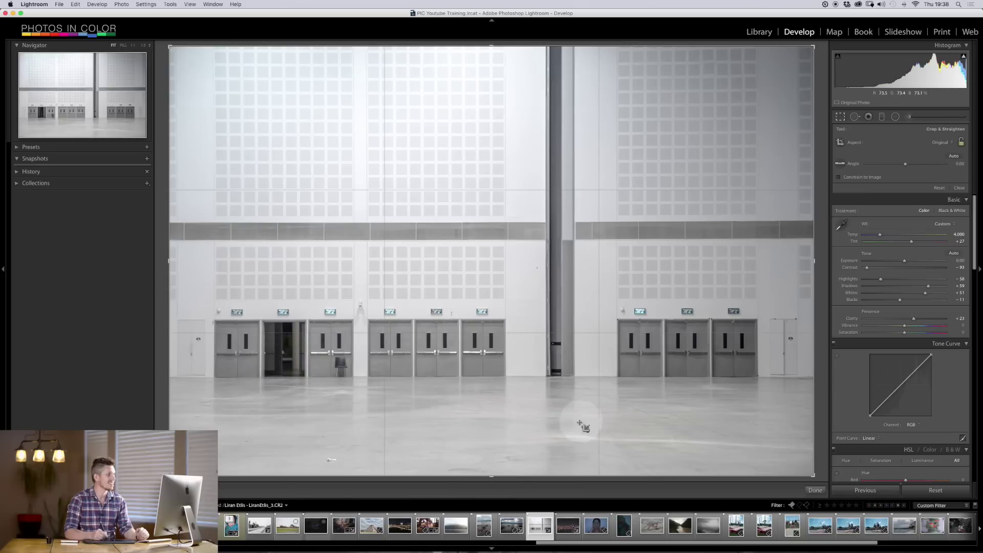
left_click_drag(506, 474, 504, 451)
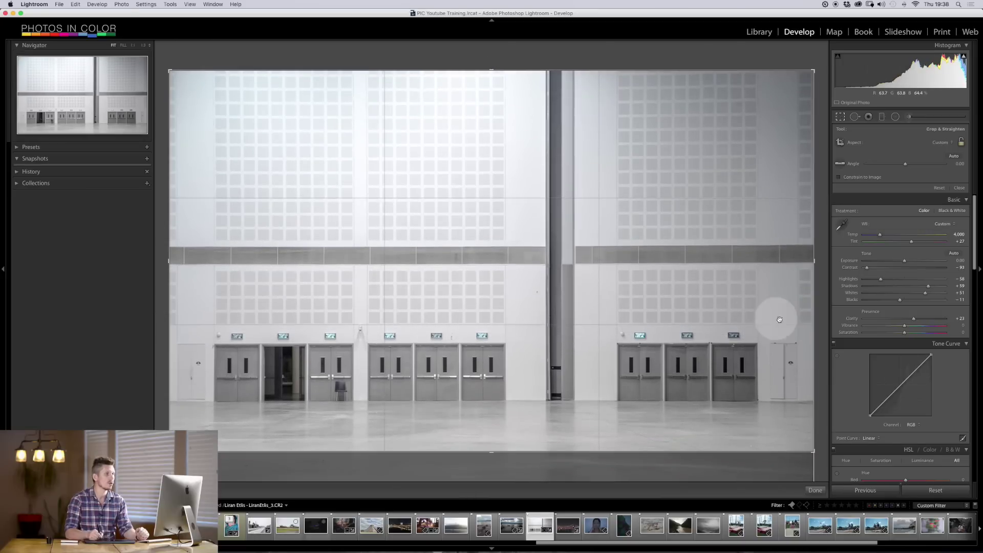
left_click_drag(520, 451, 517, 453)
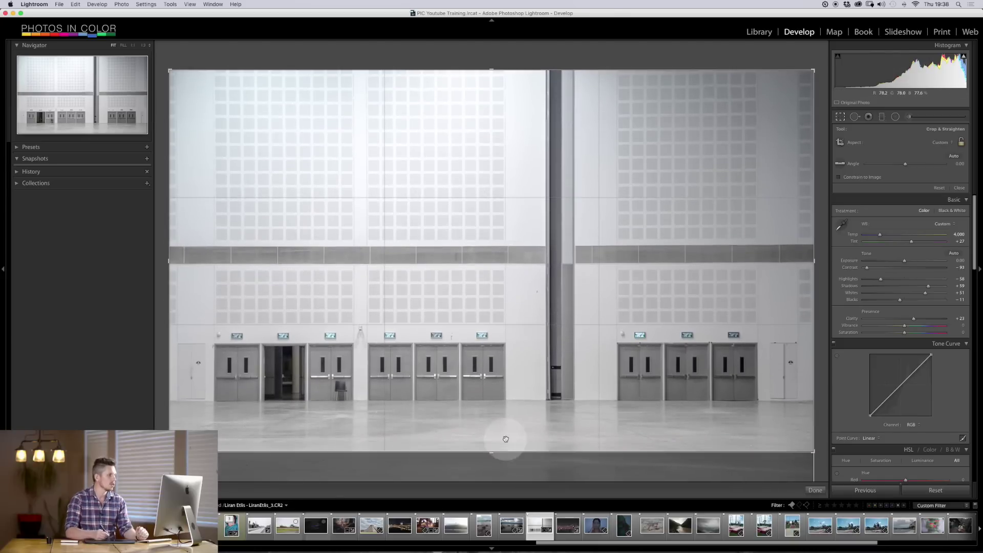
left_click(468, 69)
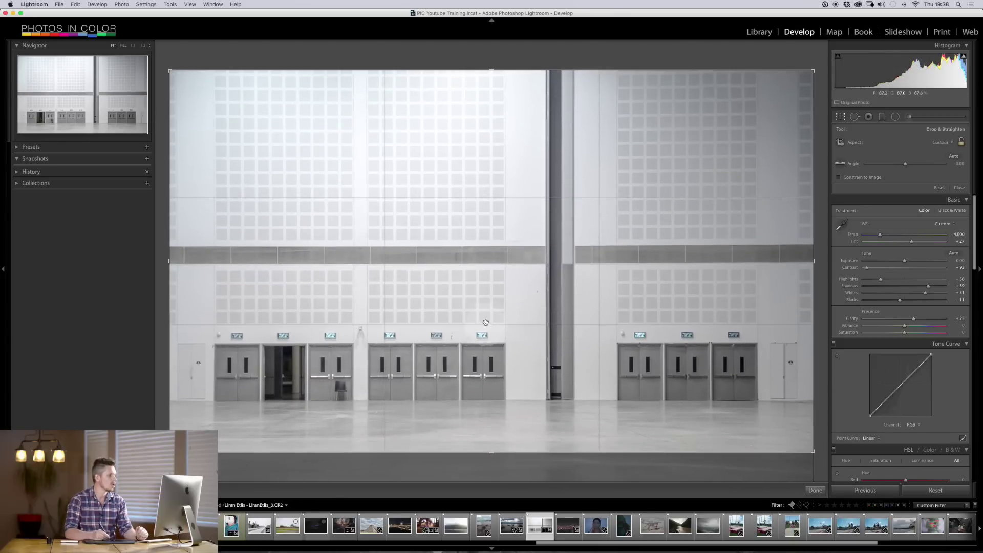
left_click_drag(502, 449, 505, 450)
left_click(571, 270)
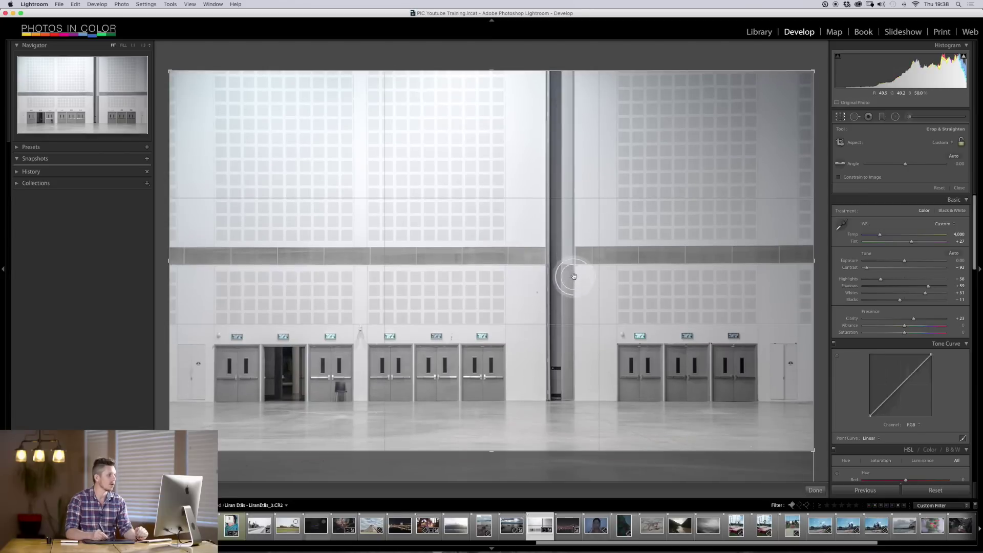
double_click(572, 272)
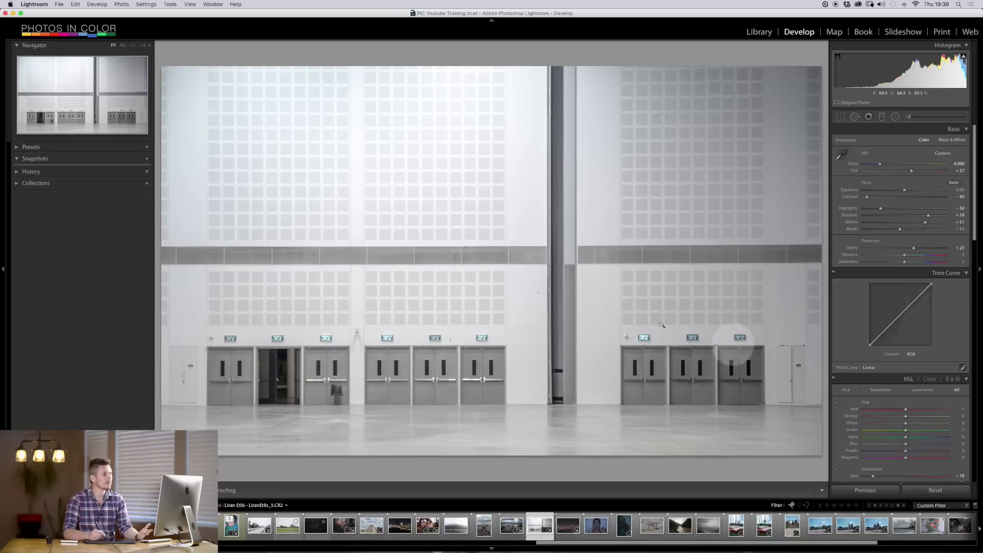
- Zoom 1:1 on the doorway and set luminance noise reduction to 54 with Detail 18
left_click_drag(975, 205, 980, 379)
left_click(282, 387)
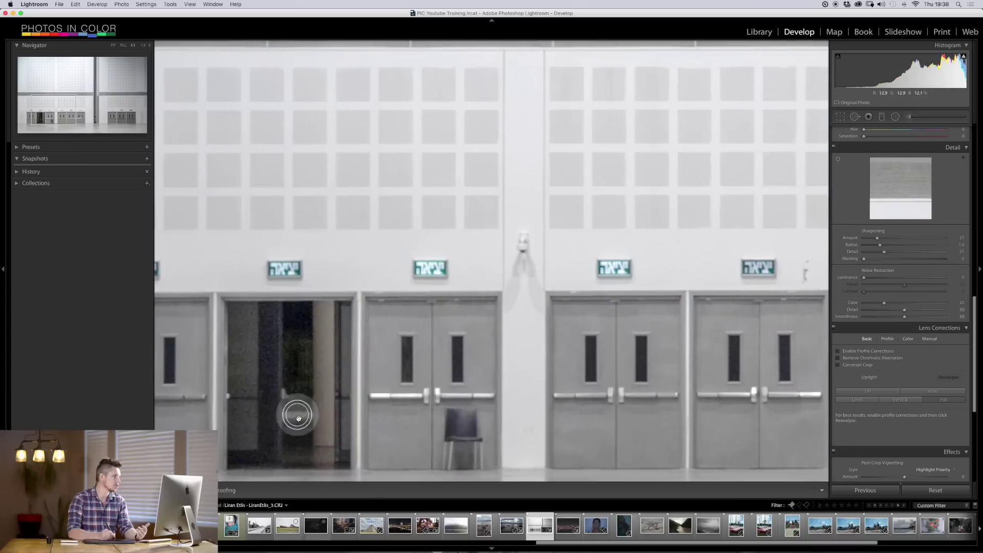
left_click(291, 401)
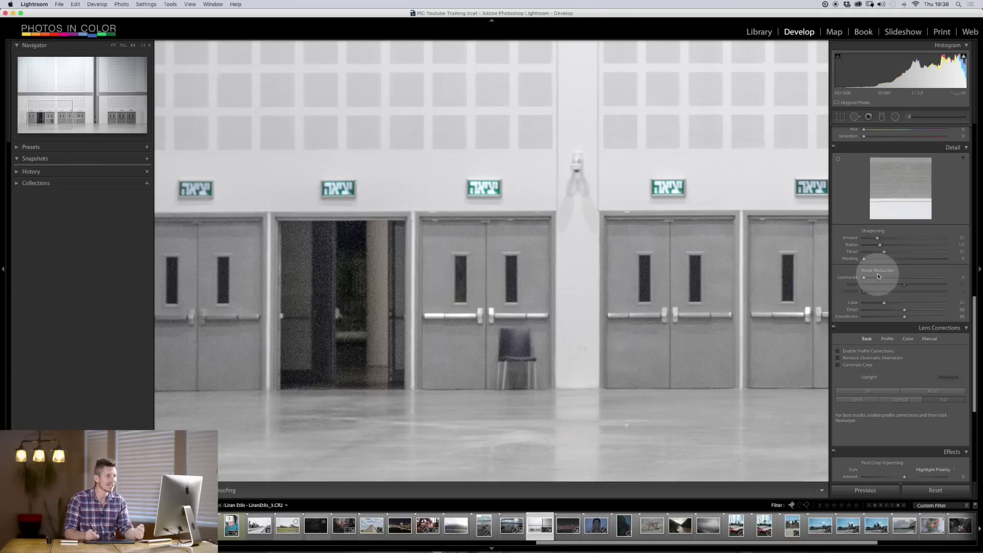
left_click_drag(865, 278, 948, 321)
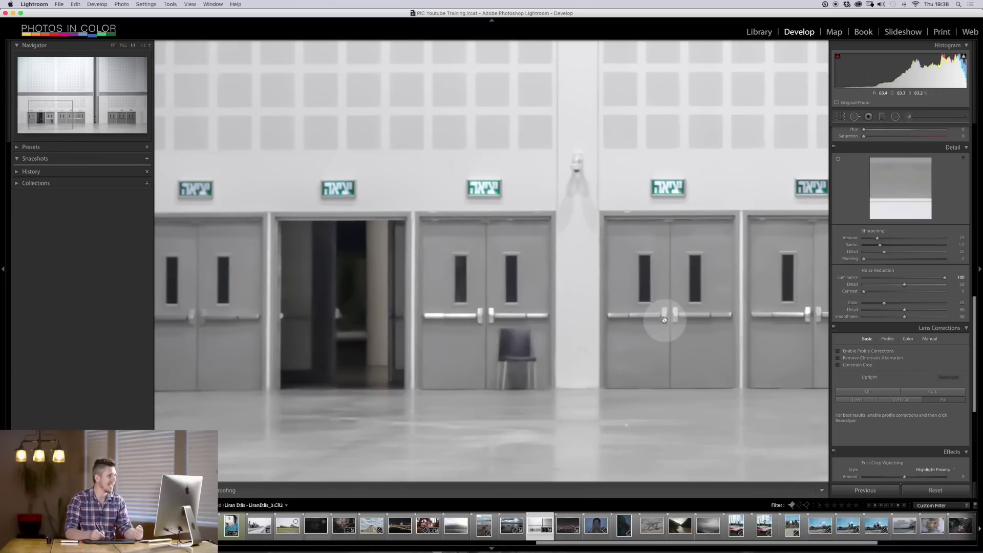
left_click_drag(892, 278, 915, 278)
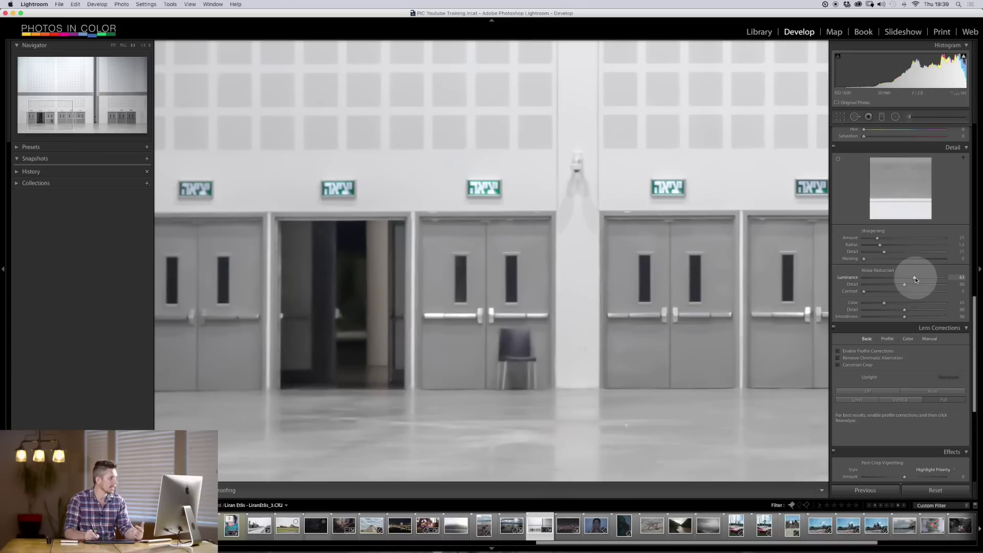
left_click_drag(917, 279, 910, 279)
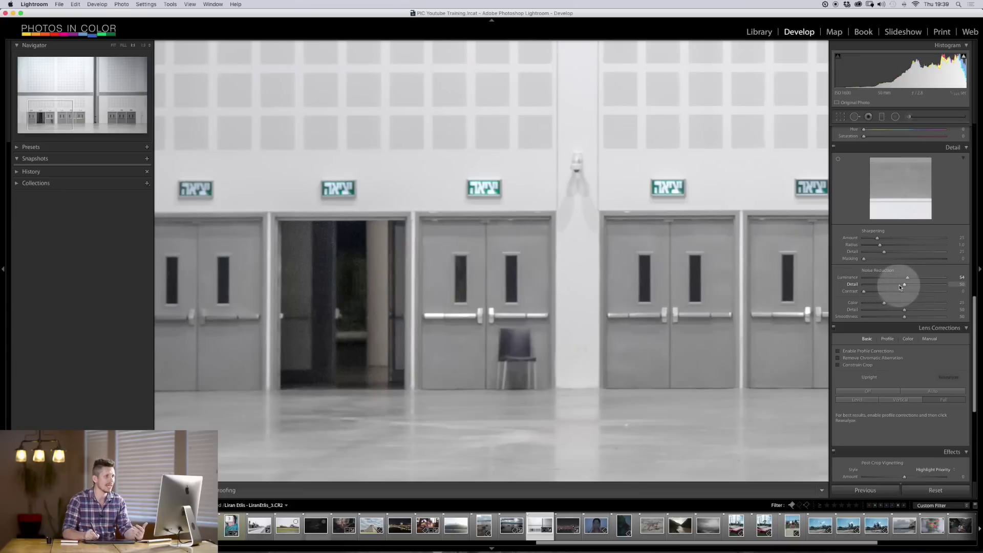
left_click_drag(901, 288, 953, 297)
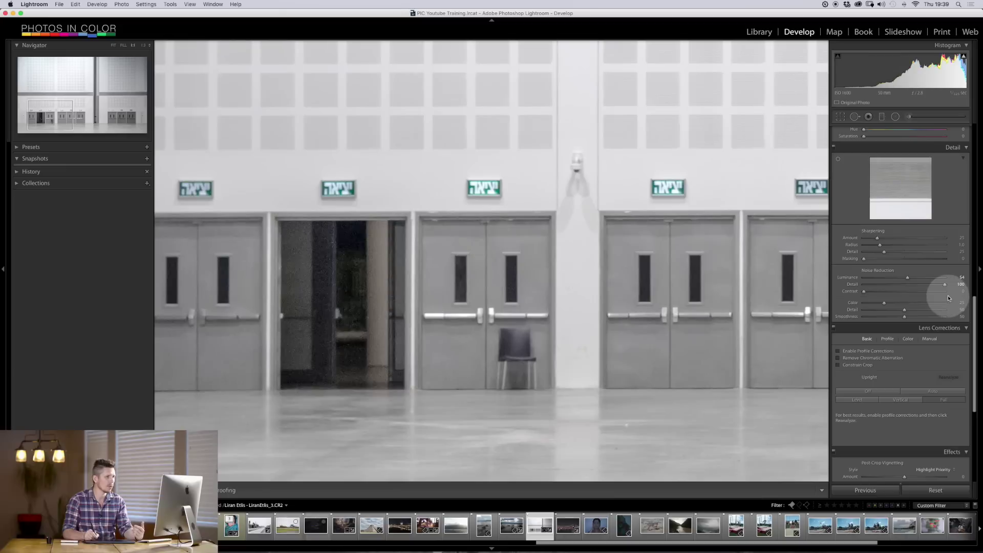
left_click_drag(941, 286, 876, 286)
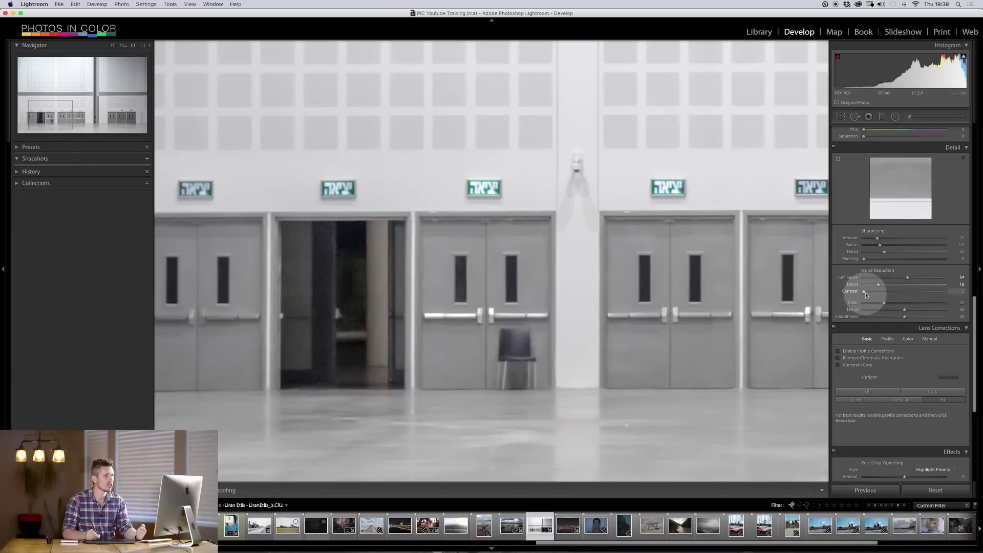
- Sharpen the photo with Amount 68, Detail 11 and Masking 82
left_click_drag(877, 238, 931, 277)
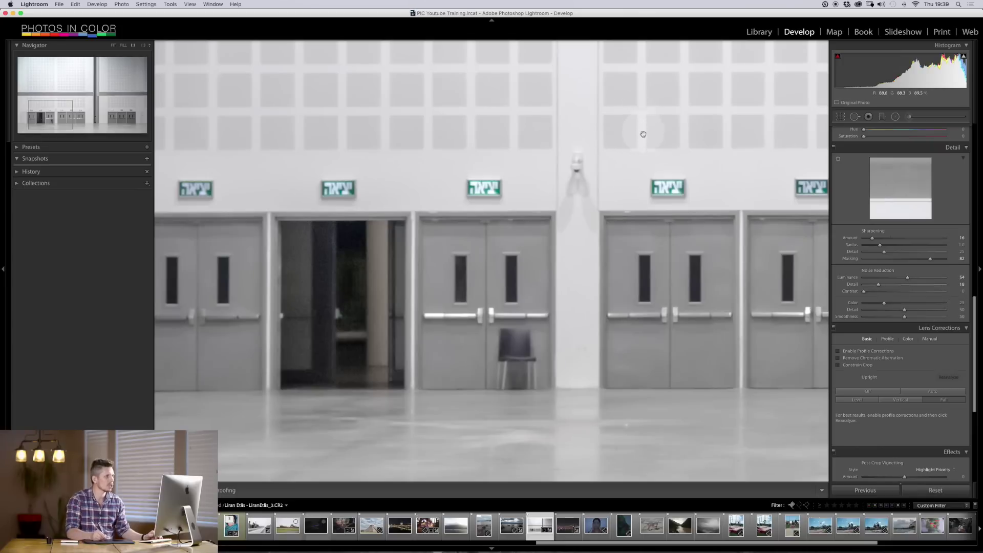
left_click_drag(874, 239, 895, 238)
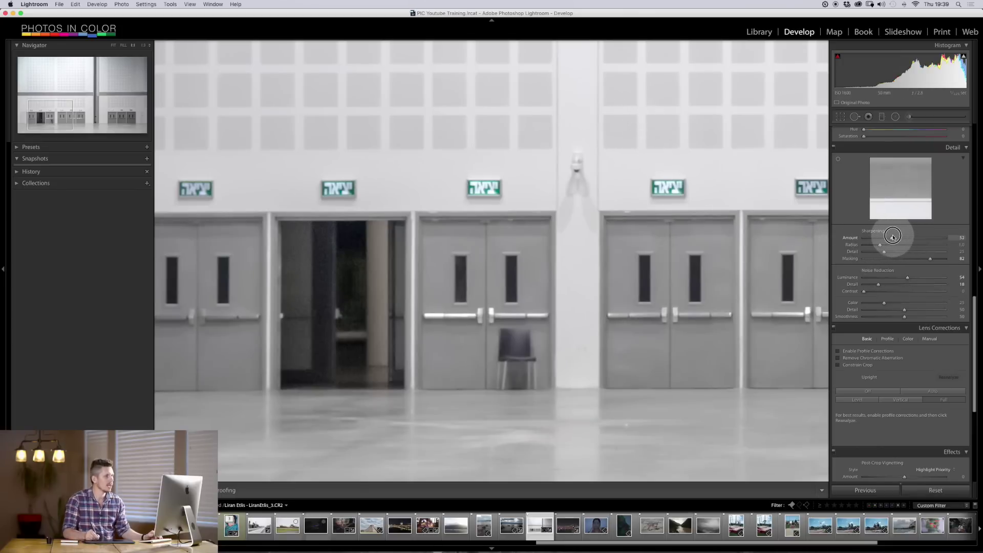
left_click_drag(901, 239, 872, 254)
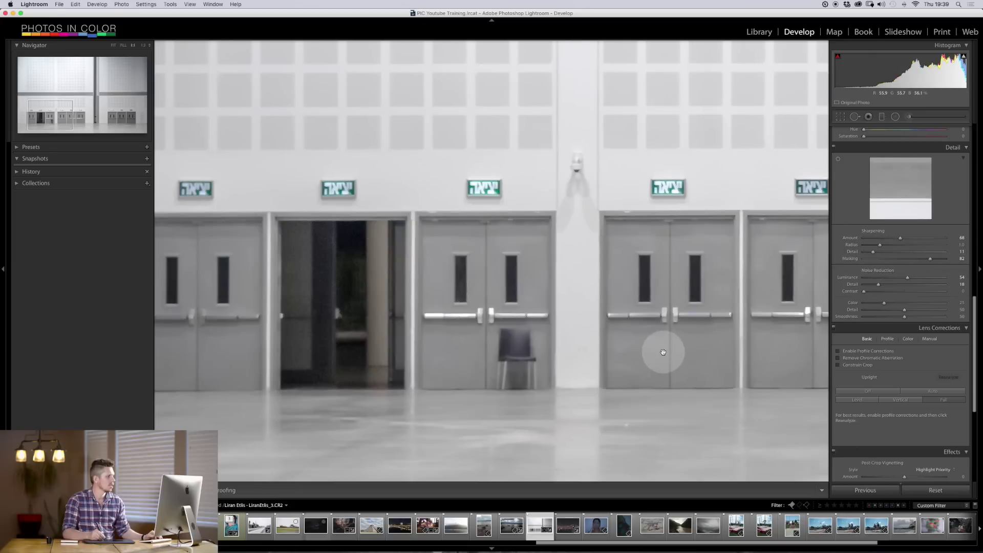
left_click_drag(664, 352, 664, 356)
- Compare with detail adjustments off, raise Noise Reduction Detail to 74, and view the whole photo
left_click(834, 148)
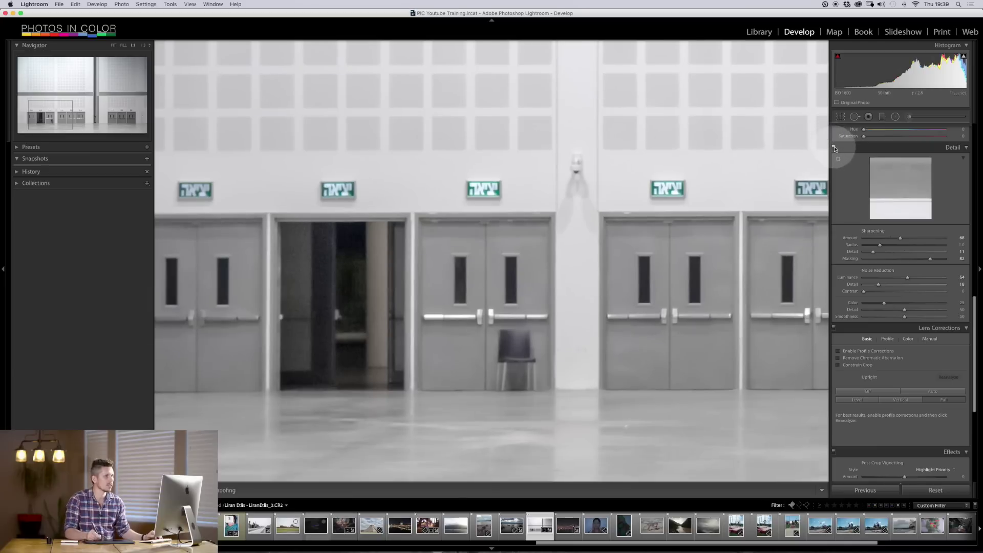
left_click(835, 148)
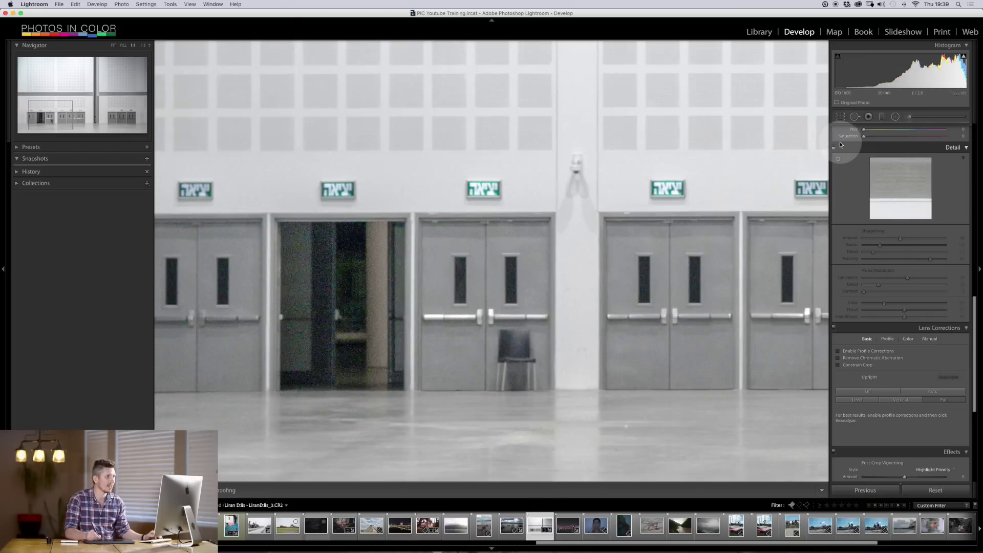
left_click(834, 148)
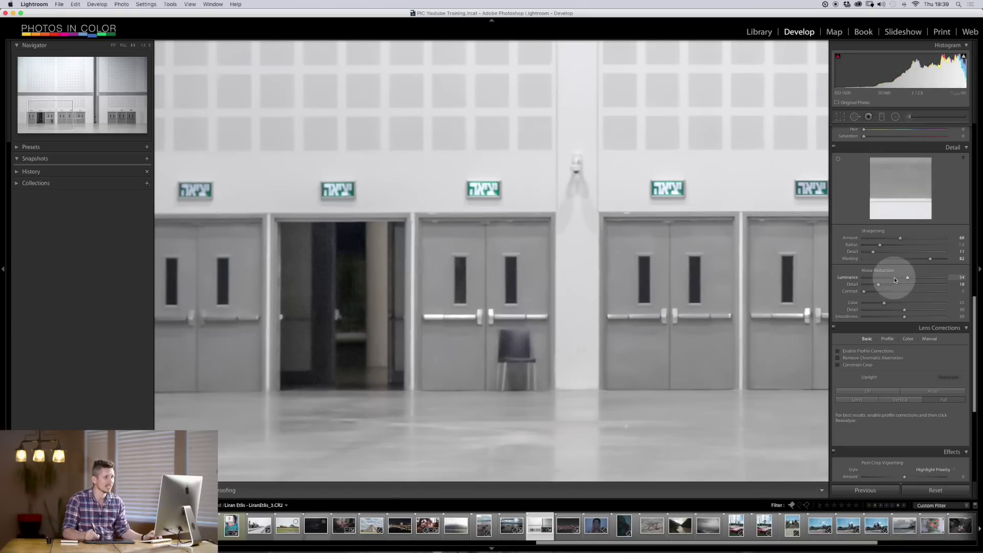
left_click_drag(882, 288, 923, 285)
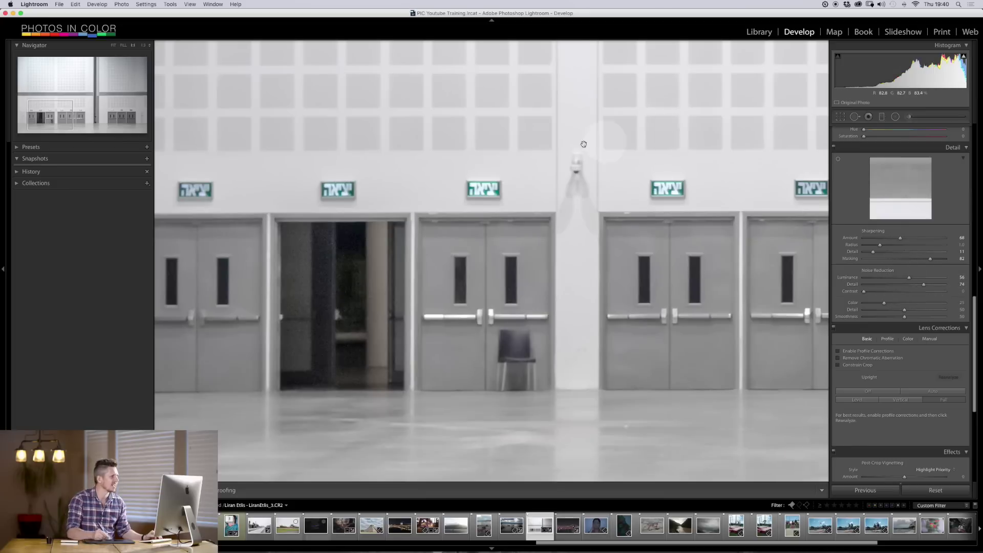
left_click(653, 278)
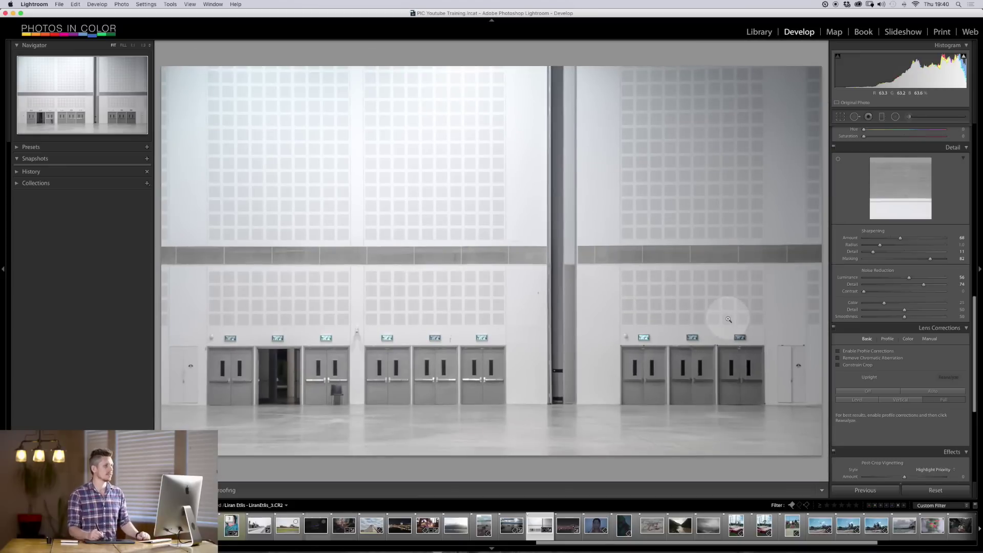
- Draw a graduated filter from the upper-right corner, zero its Clarity, and raise Highlights and Whites
left_click(882, 116)
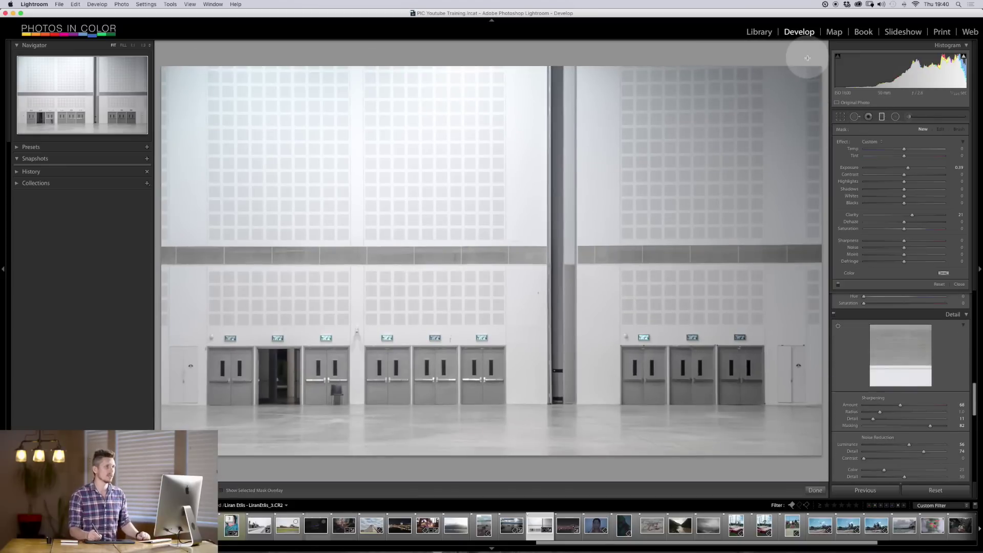
left_click_drag(808, 72, 675, 207)
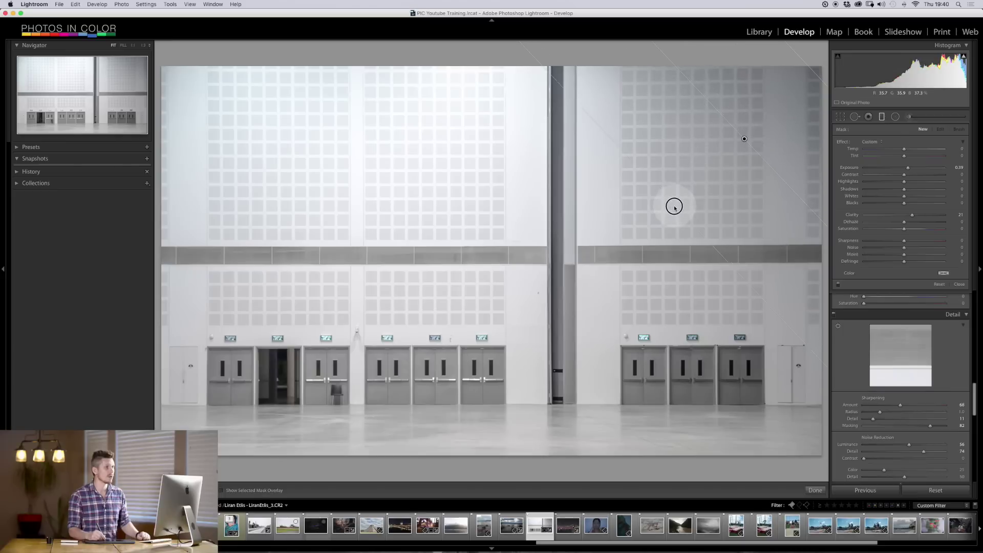
double_click(912, 216)
left_click_drag(911, 164, 940, 197)
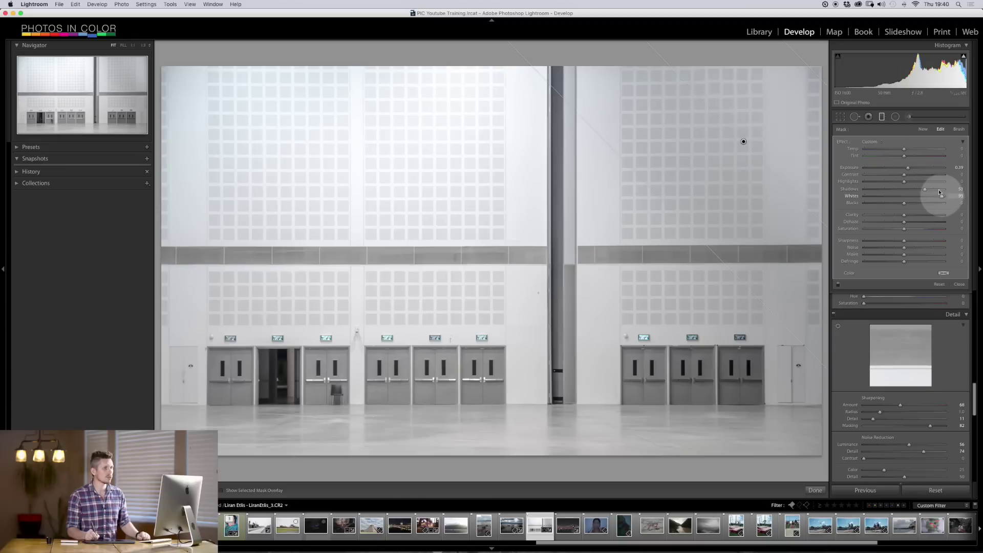
mouse_move(907, 184)
left_mouse_down()
mouse_move(935, 185)
mouse_move(911, 169)
left_mouse_up()
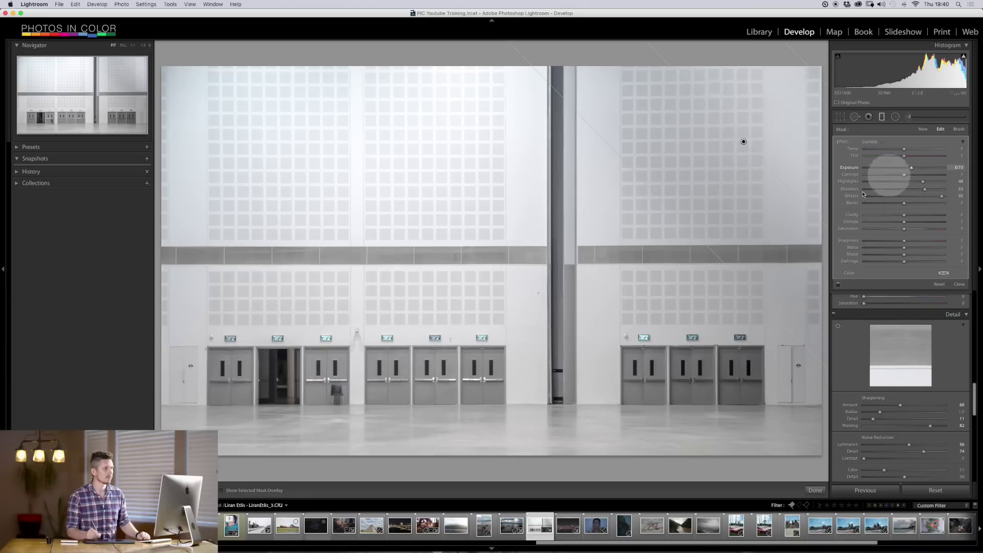
- Set the filter's exposure to about 0.73, then reposition and slightly rotate the gradient toward the top right
left_click_drag(681, 261, 566, 409)
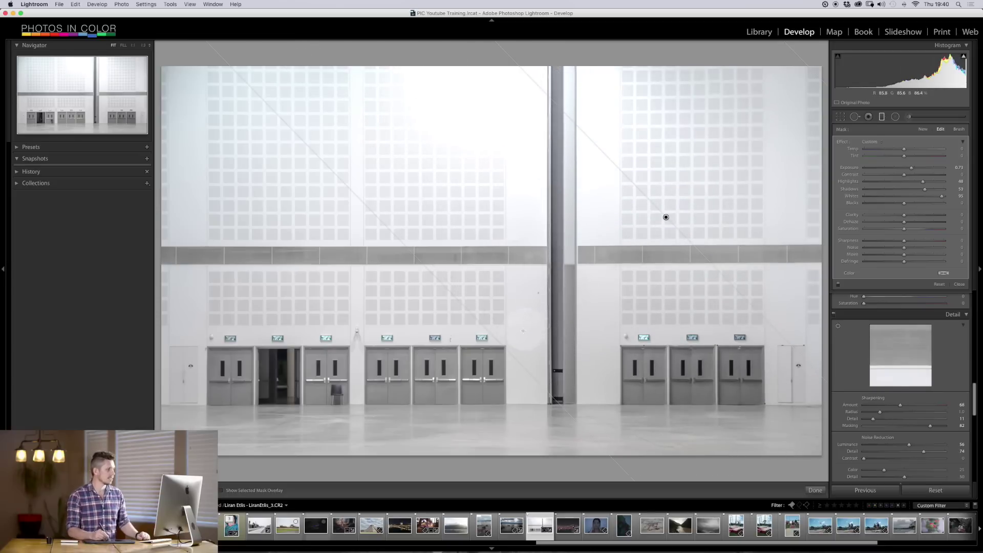
left_click_drag(555, 292, 599, 243)
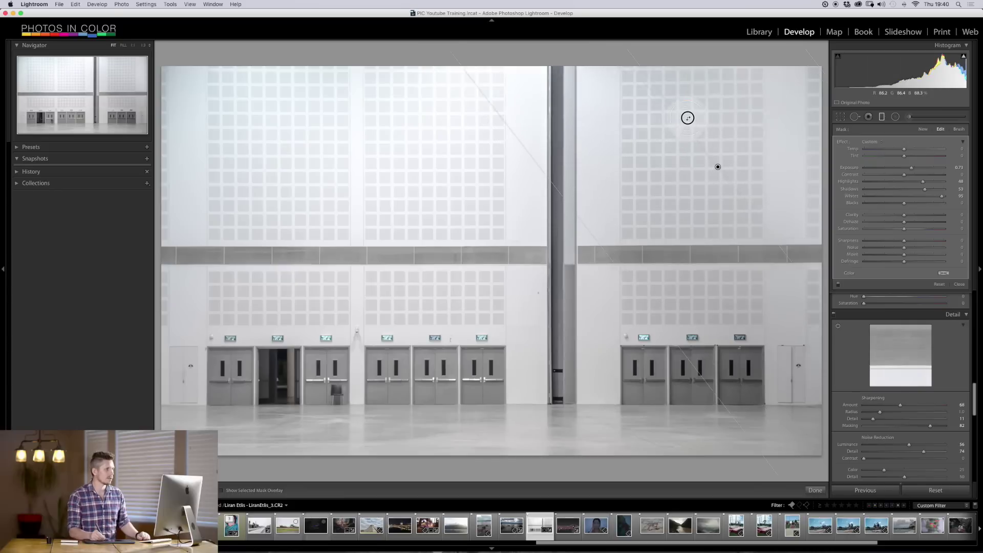
left_click_drag(688, 118, 691, 115)
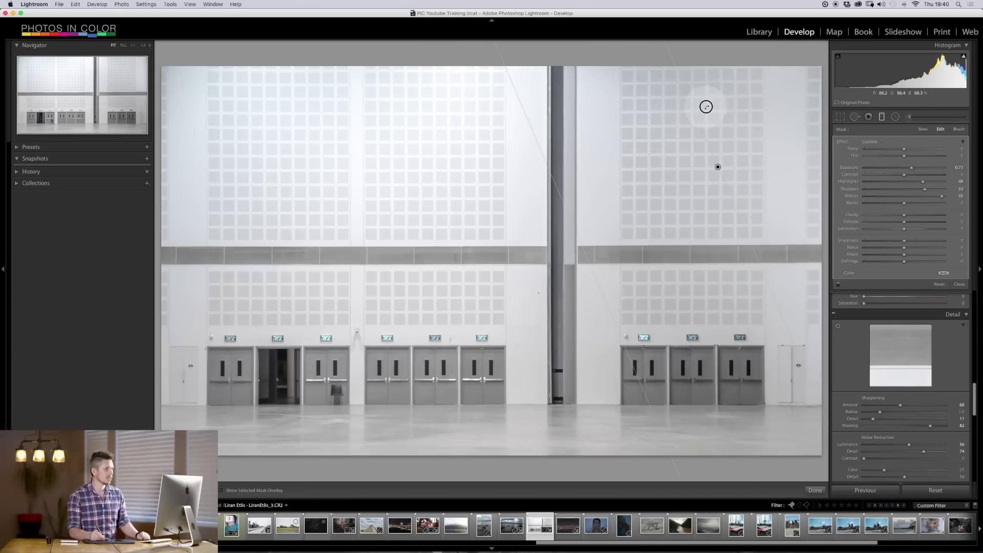
left_click_drag(717, 167, 667, 188)
left_click_drag(538, 279, 568, 260)
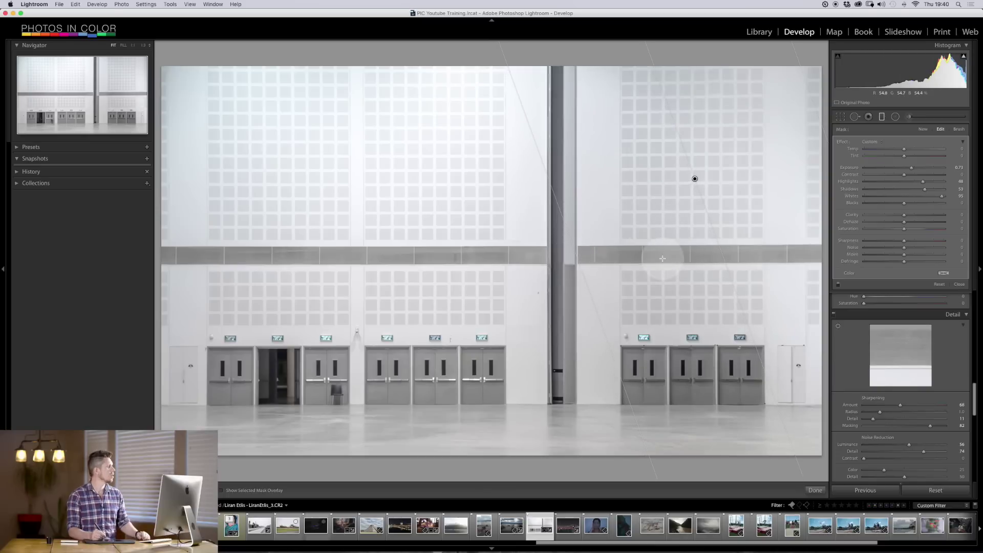
left_click(887, 113)
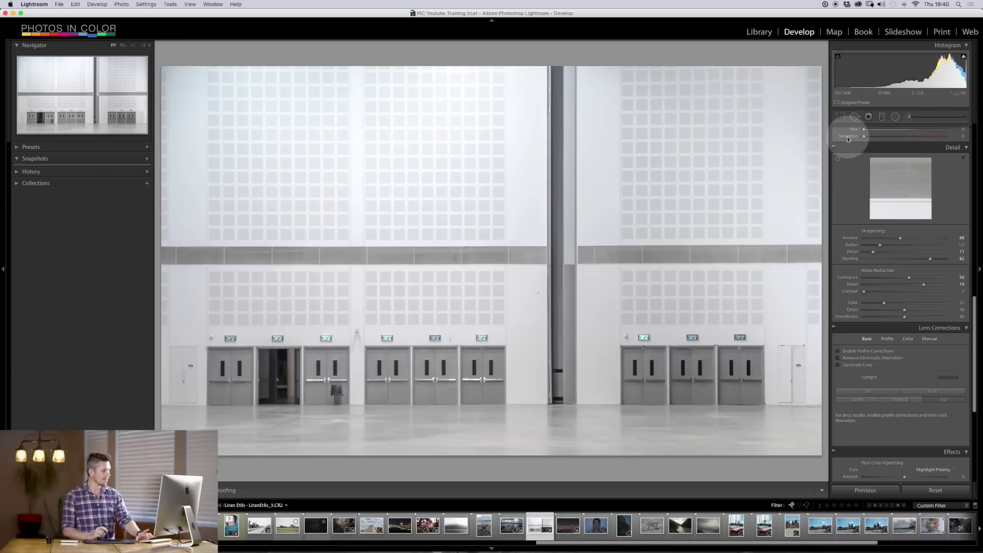
- Compare the edit against the unedited before view, then show the file information overlay
key("backslash")
key("backslash")
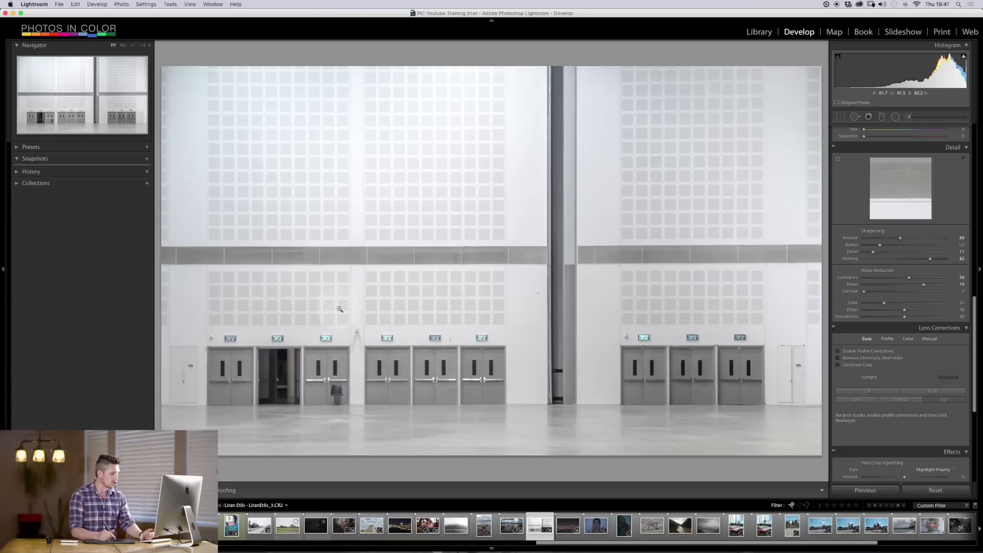
key("i")
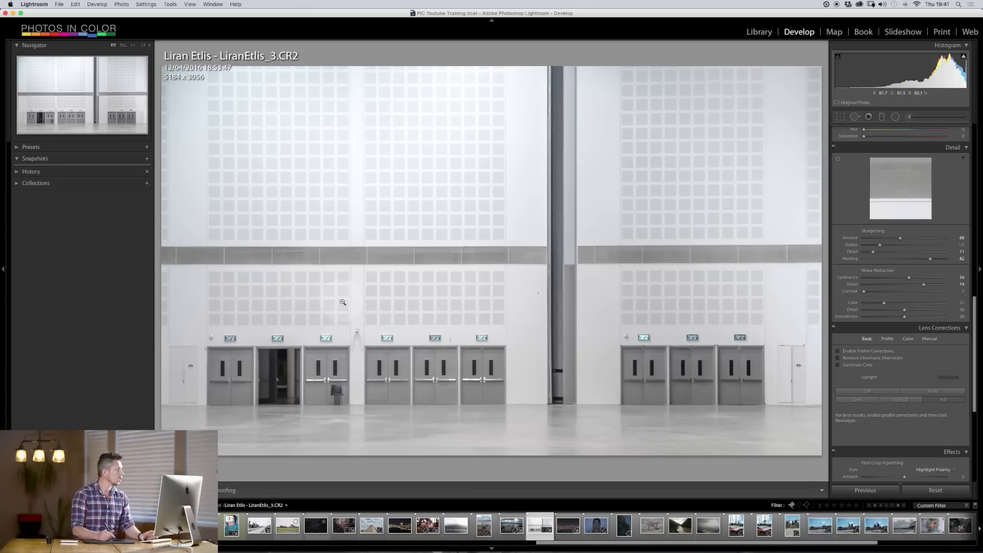